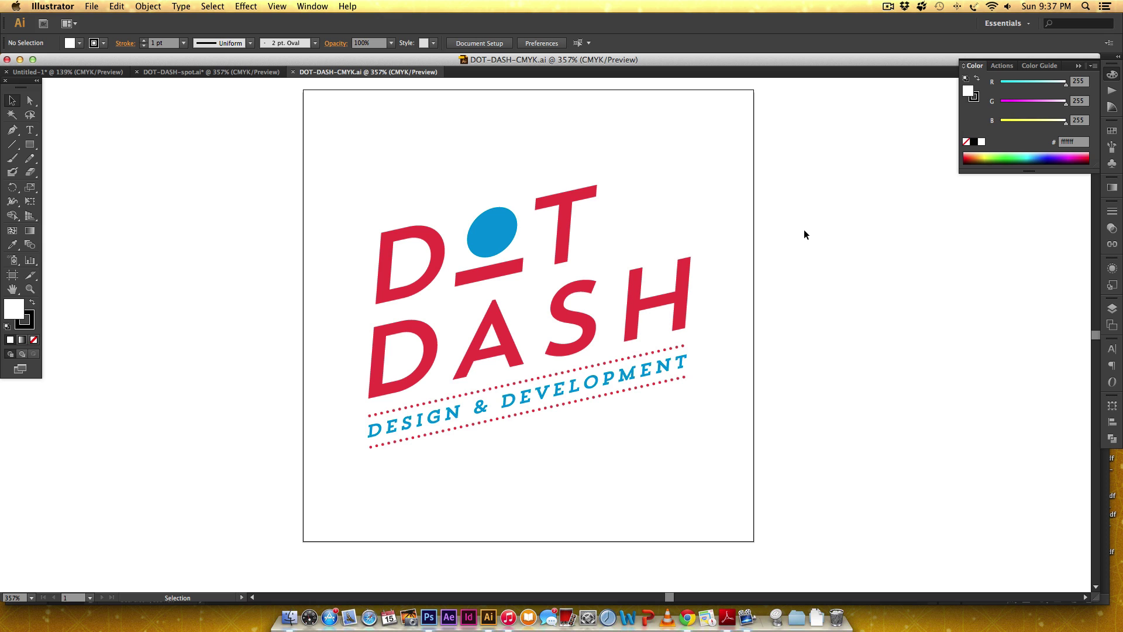
Switch to Finder and browse the CMYK folder's color and one-color subfolders, including black and white.
click(289, 617)
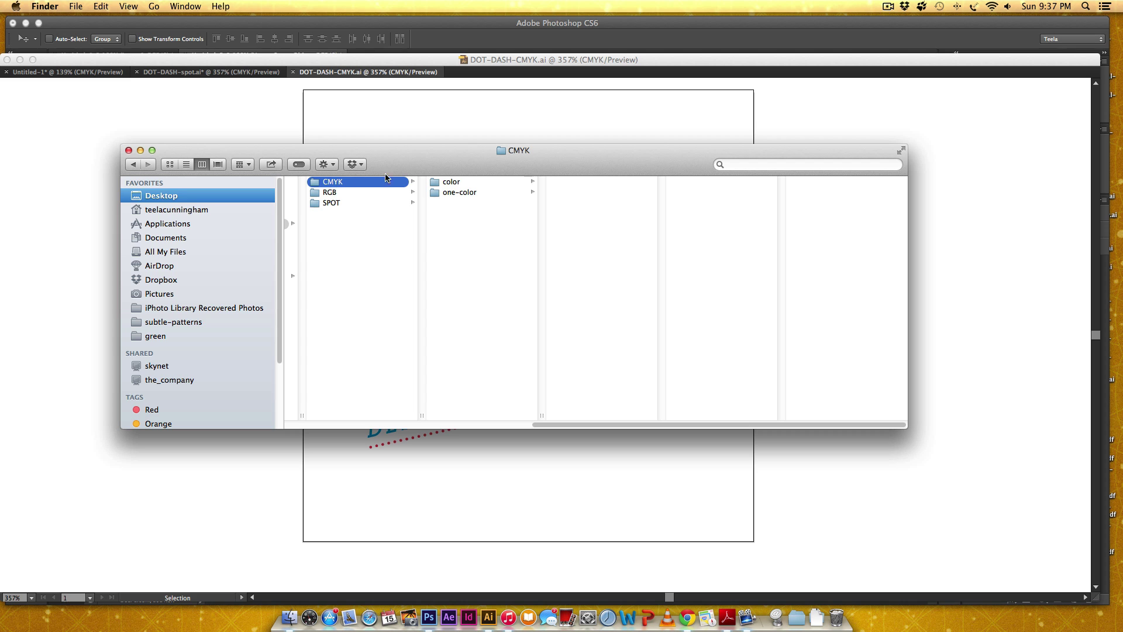
click(459, 182)
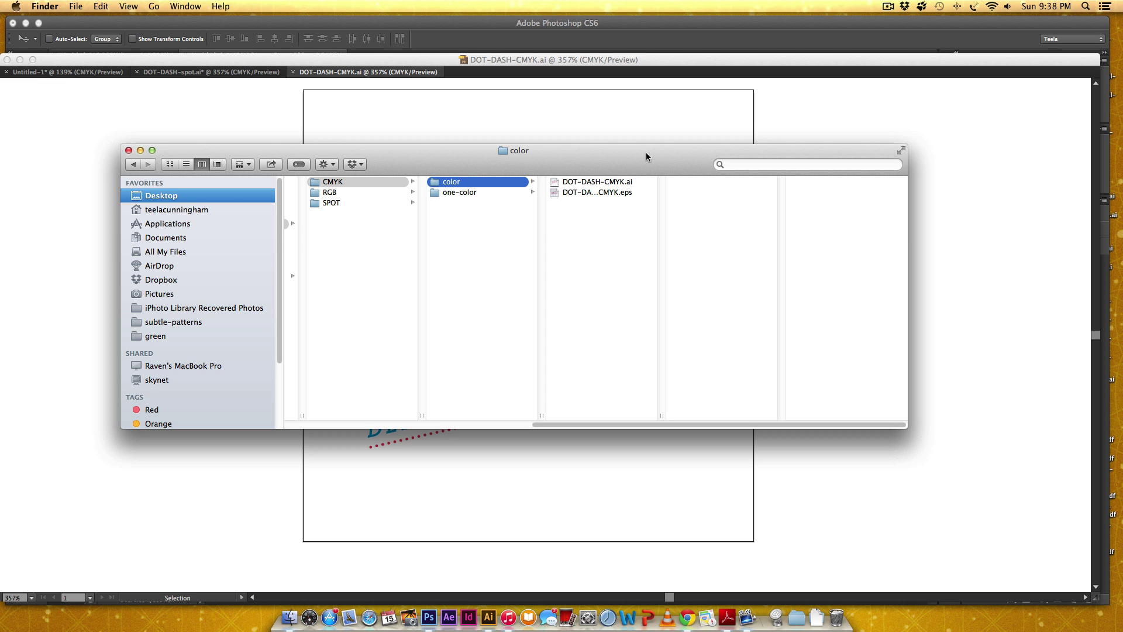
click(483, 195)
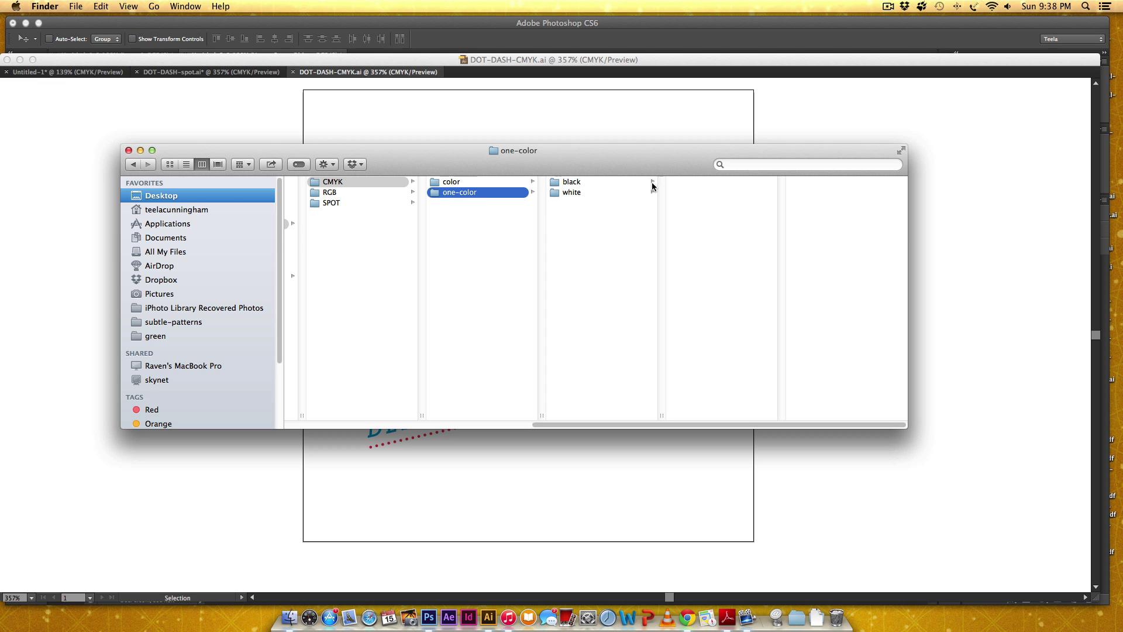
click(602, 182)
click(614, 193)
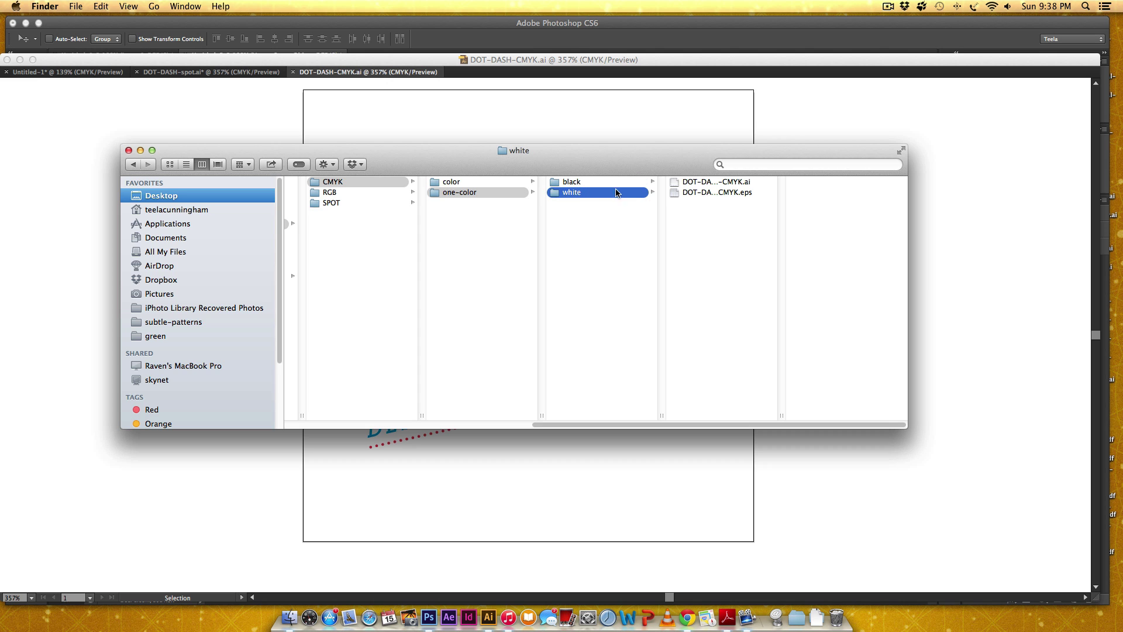
Preview the Illustrator logo files in the one-color black and white folders, and return to the color folder.
click(618, 182)
click(714, 182)
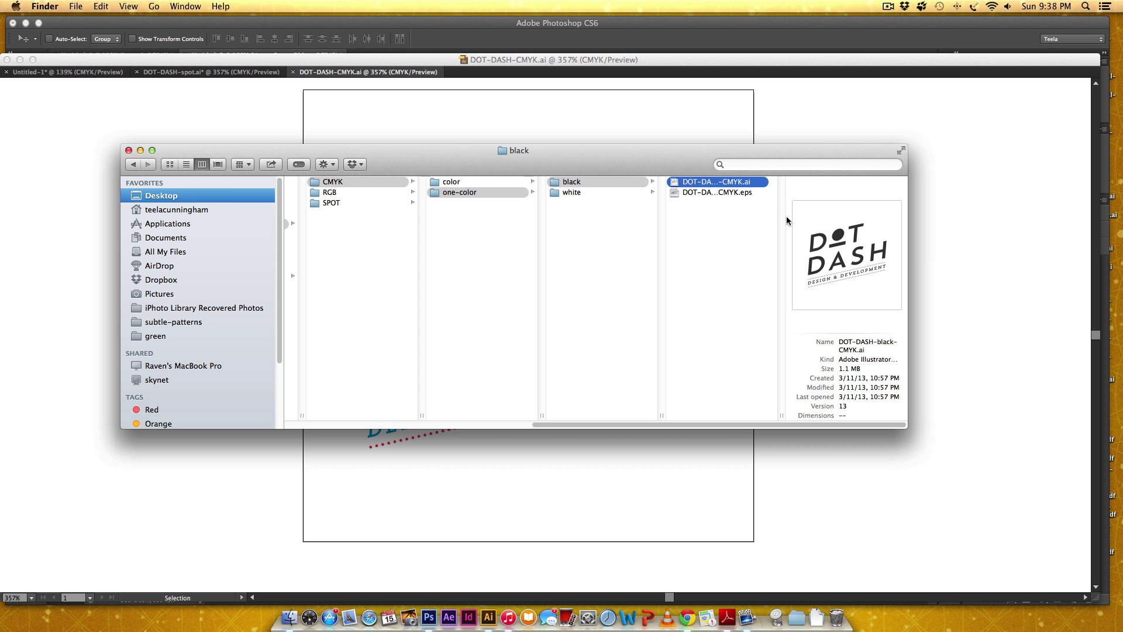
click(602, 194)
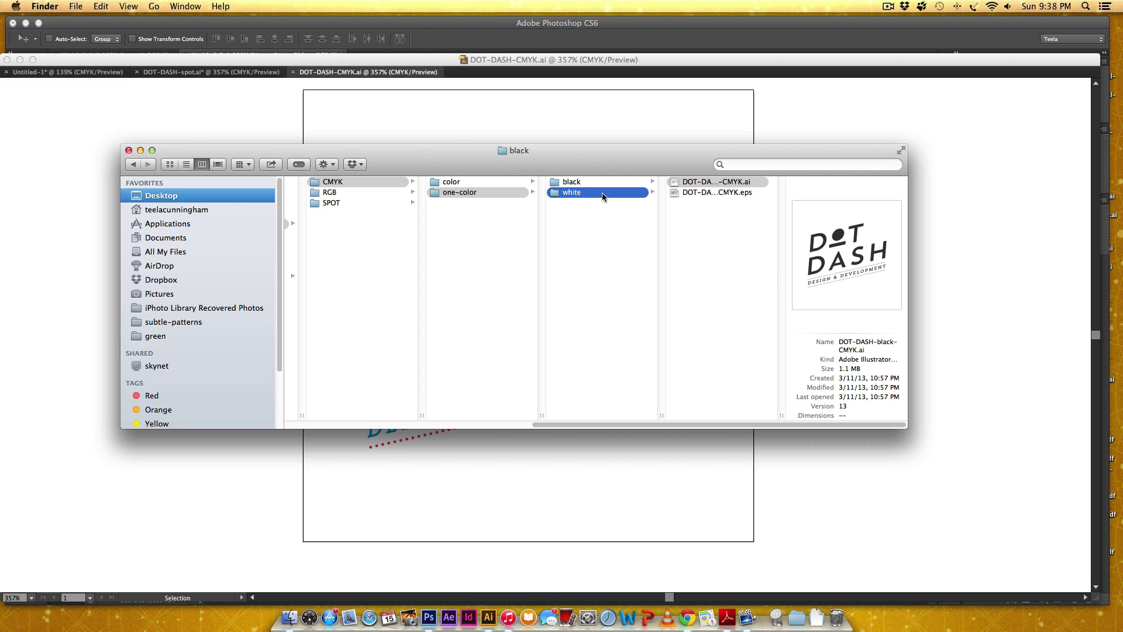
click(697, 182)
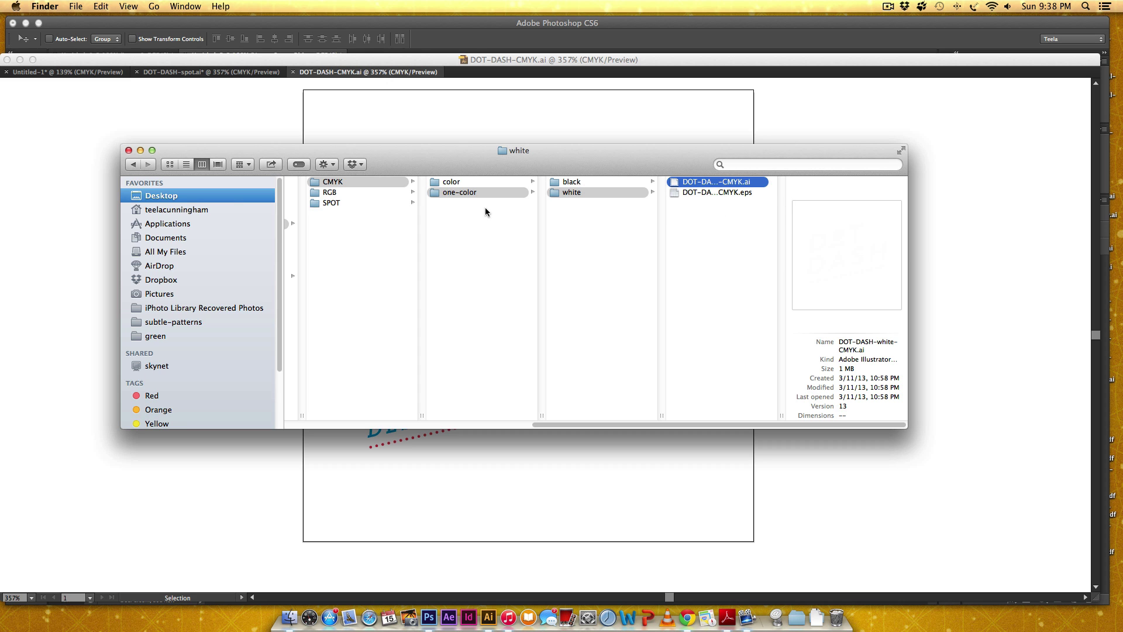
click(585, 182)
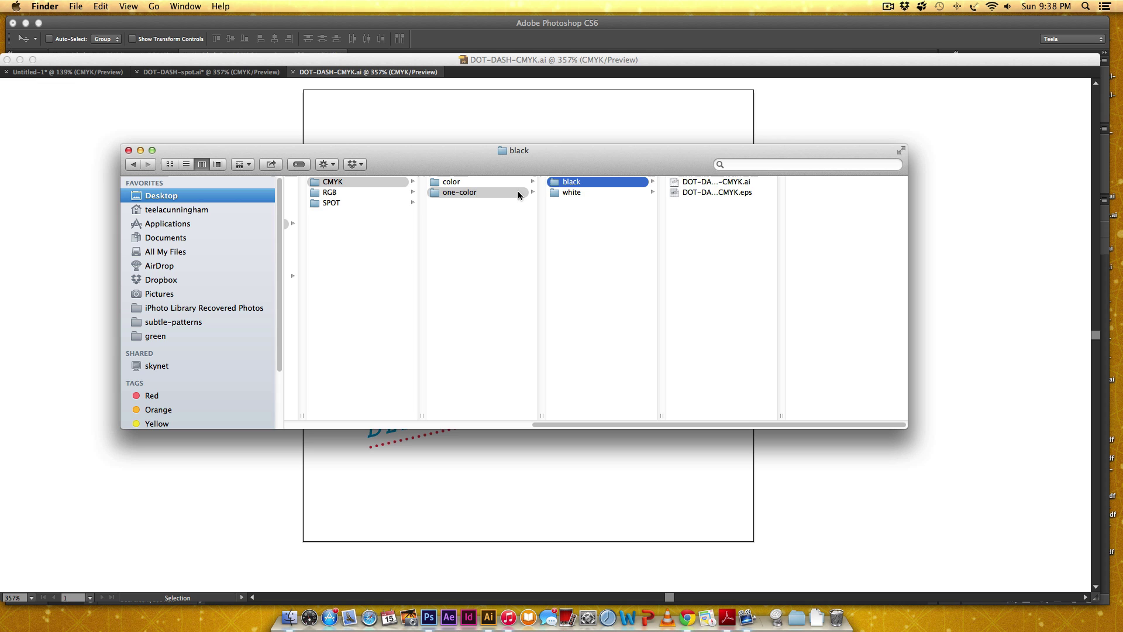
click(452, 183)
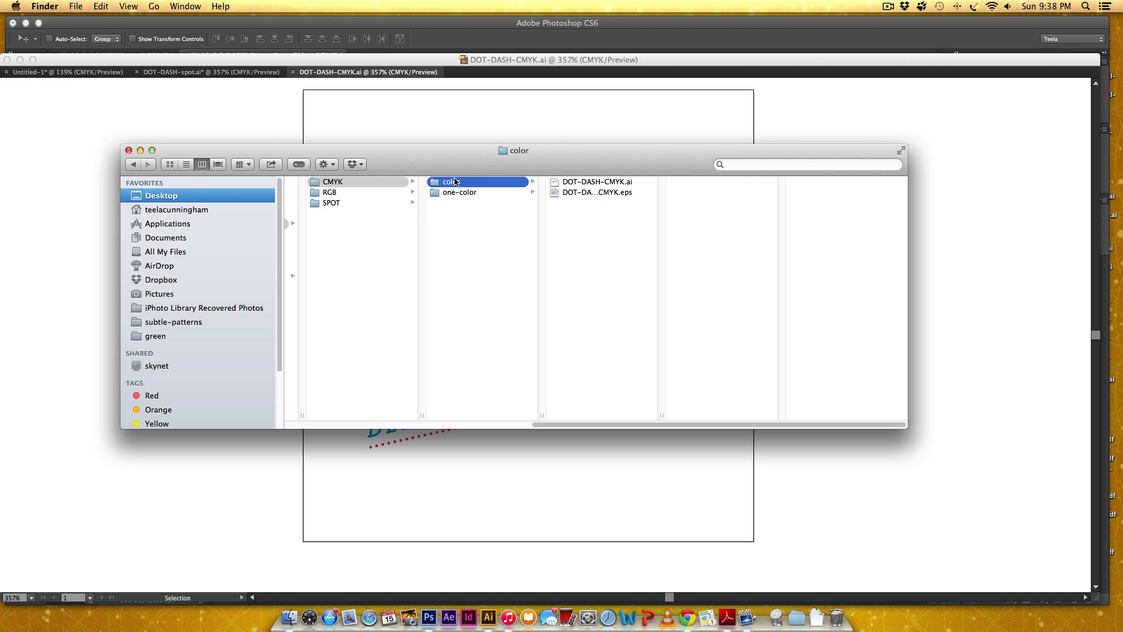
Browse the gif, jpg and png subfolders of the RGB logo folder.
click(334, 181)
click(332, 193)
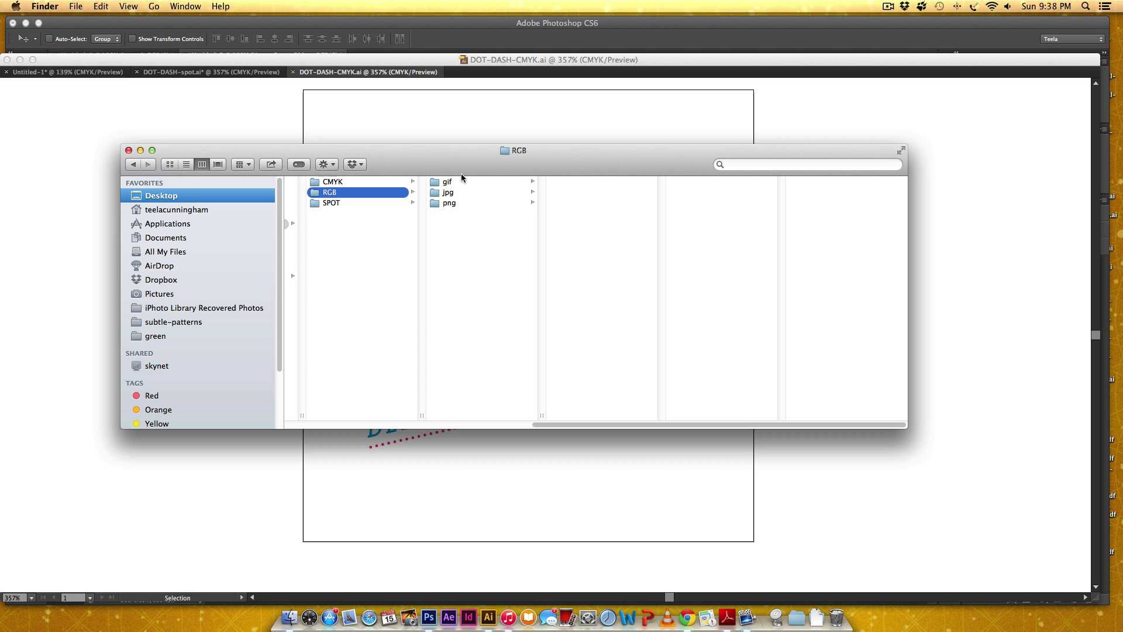
click(446, 182)
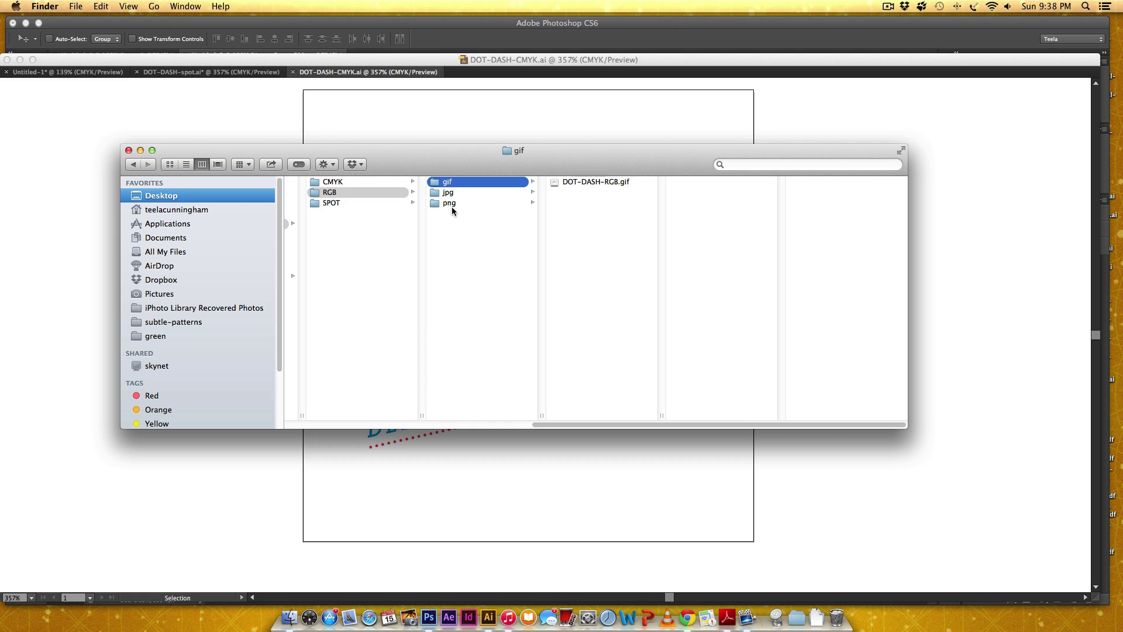
click(446, 194)
click(447, 202)
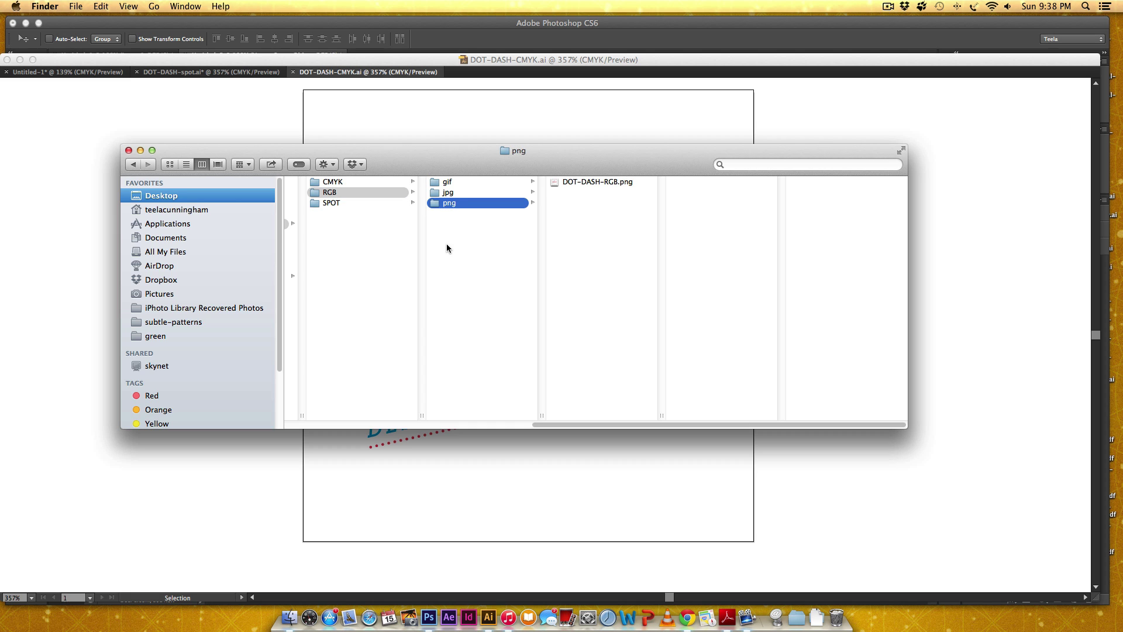
Preview the RGB logo files DOT-DASH-RGB.jpg and DOT-DASH-RGB.png.
click(452, 194)
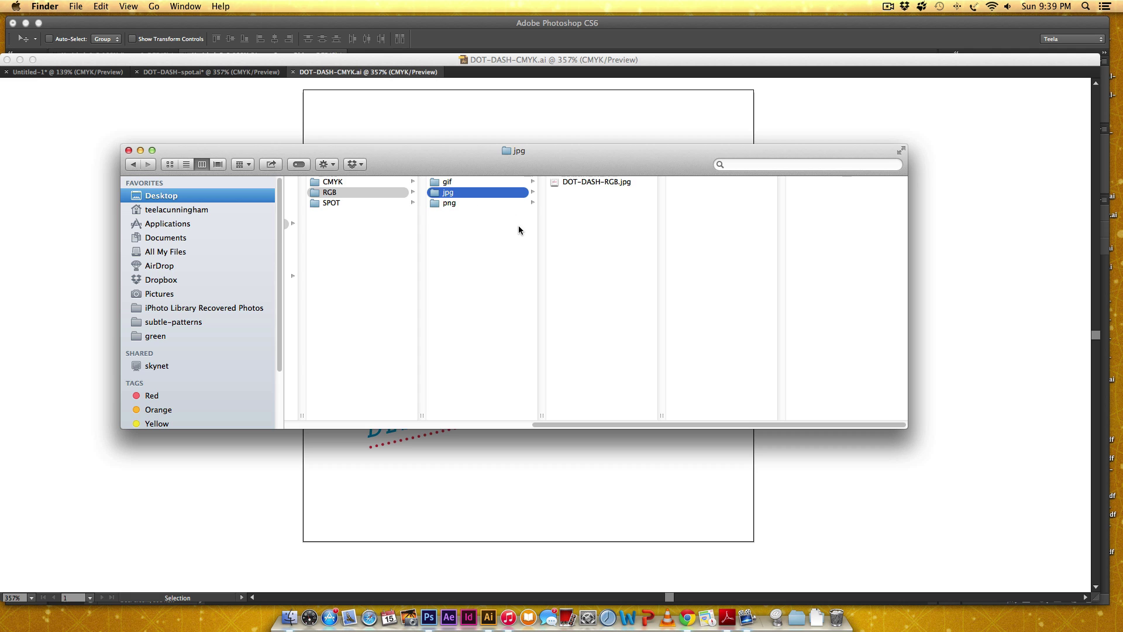
click(595, 183)
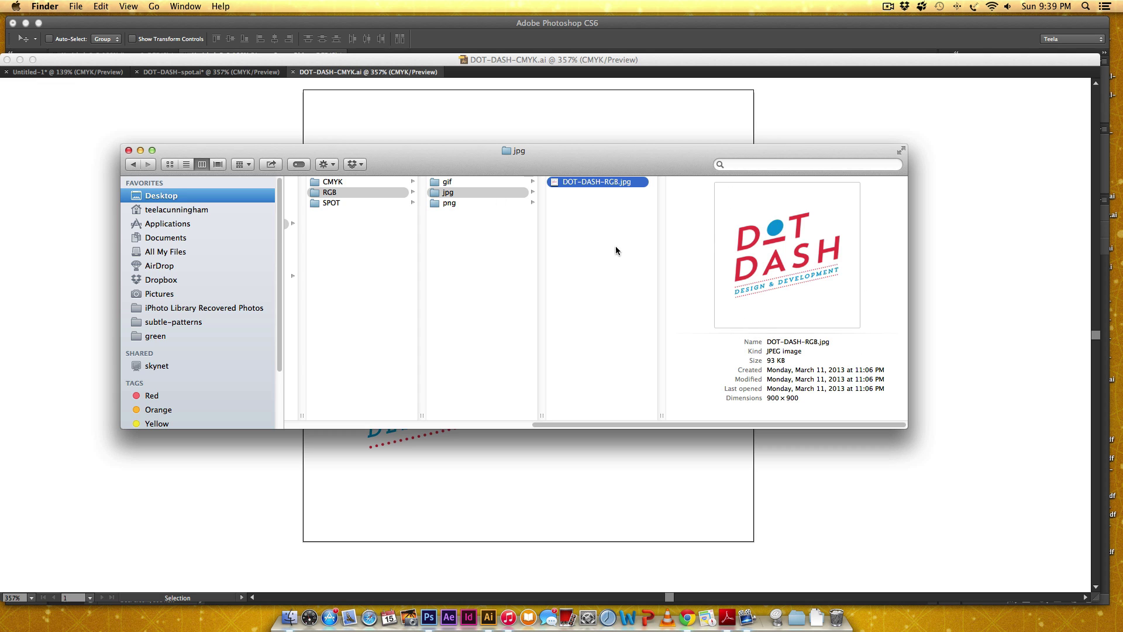
click(470, 204)
click(597, 182)
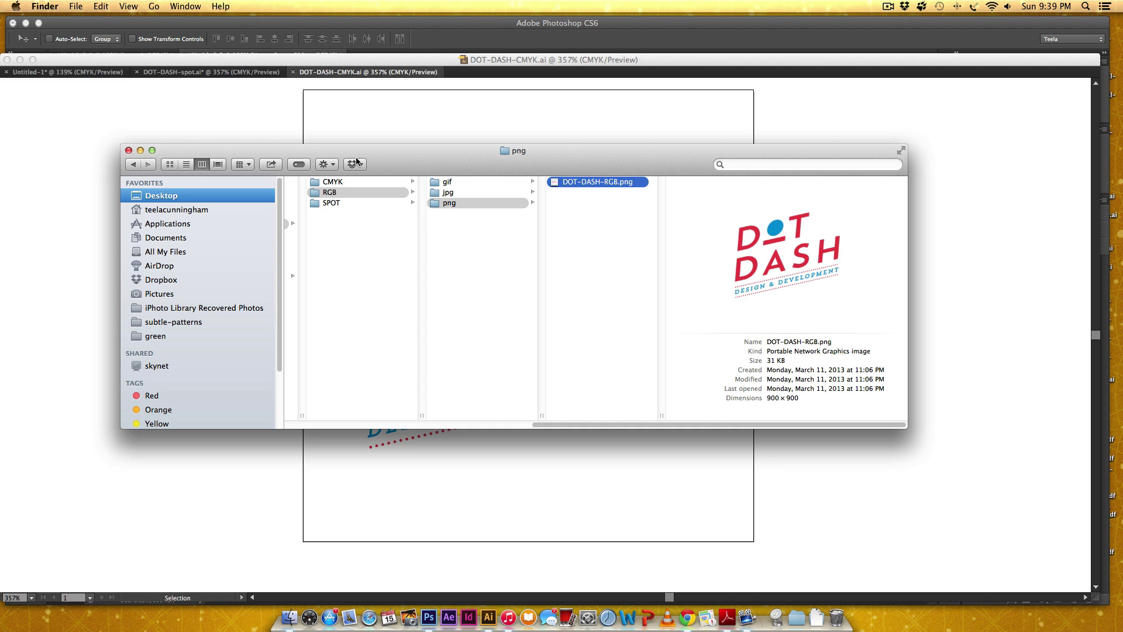
Check the contents of the SPOT and CMYK folders, and switch back to the CMYK logo document in Illustrator.
click(330, 203)
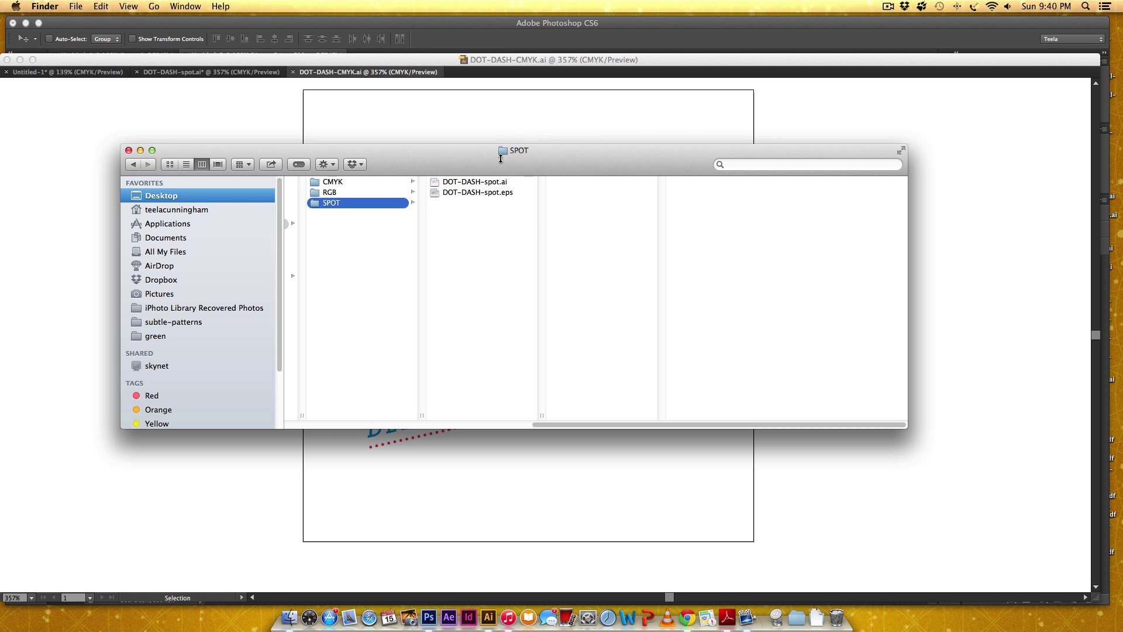
click(345, 183)
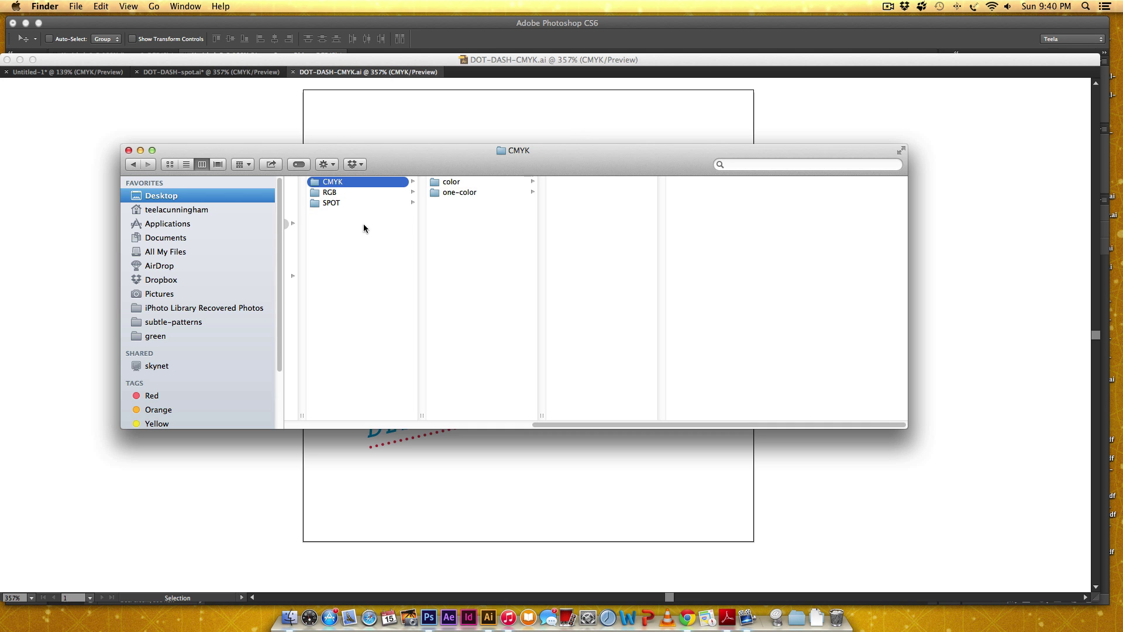
click(465, 115)
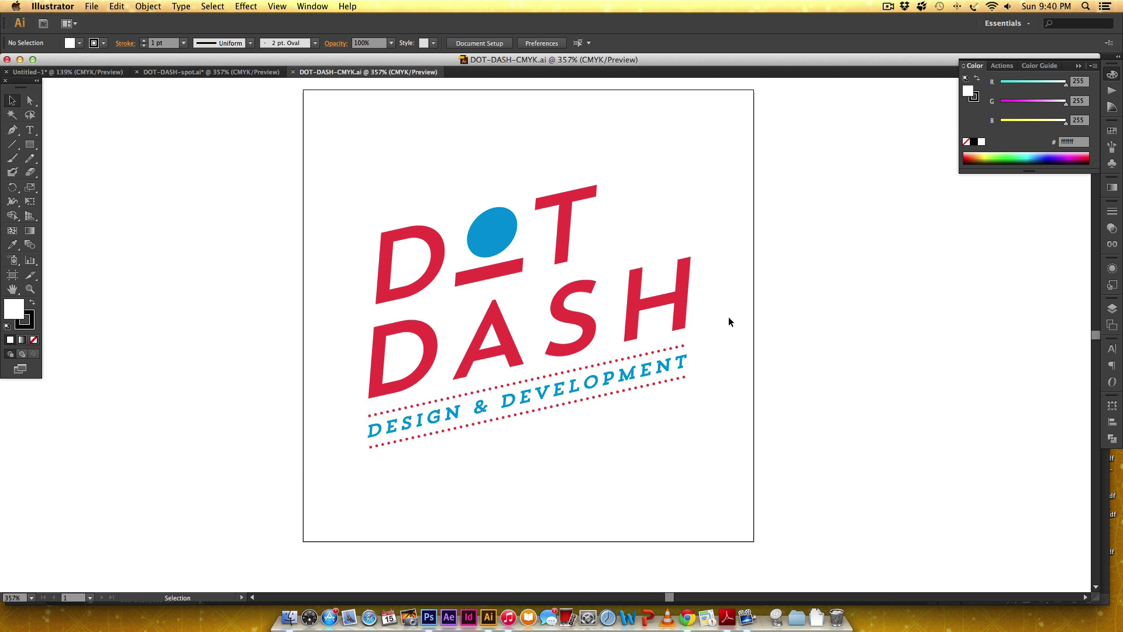
Select all red artwork in the logo with the Magic Wand and display its color values in CMYK mode.
key(y)
click(561, 202)
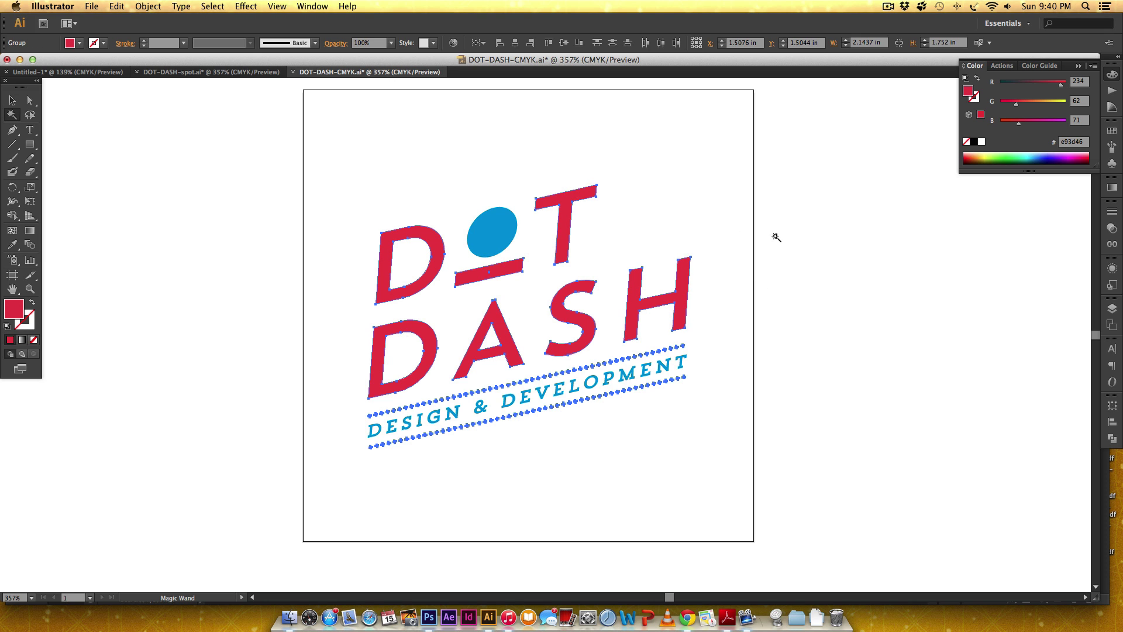
click(1093, 65)
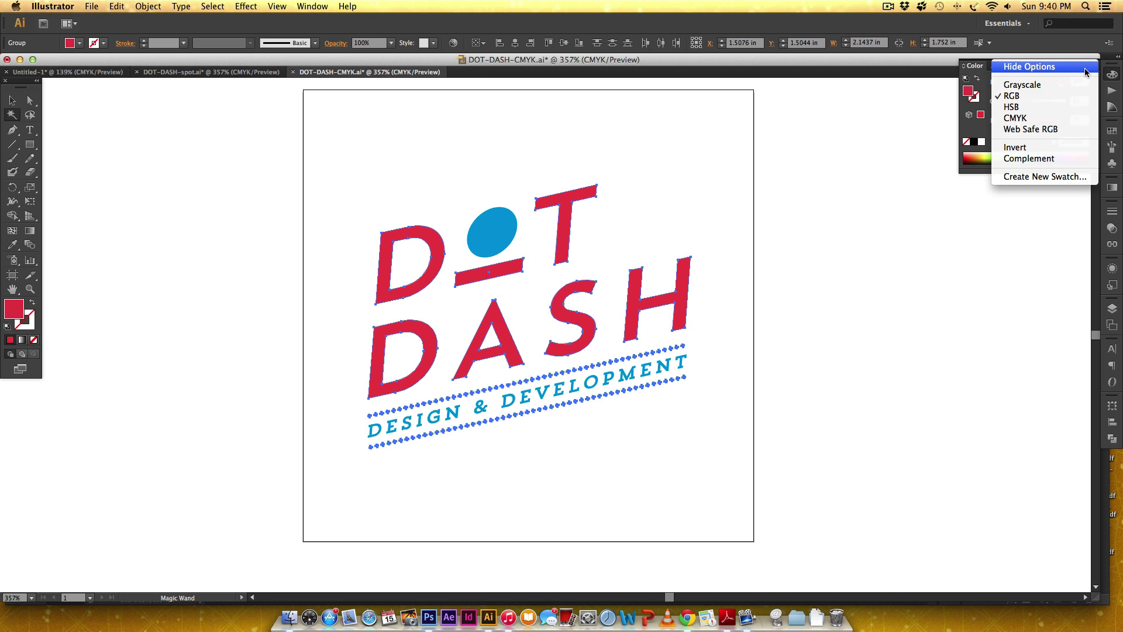
click(1042, 119)
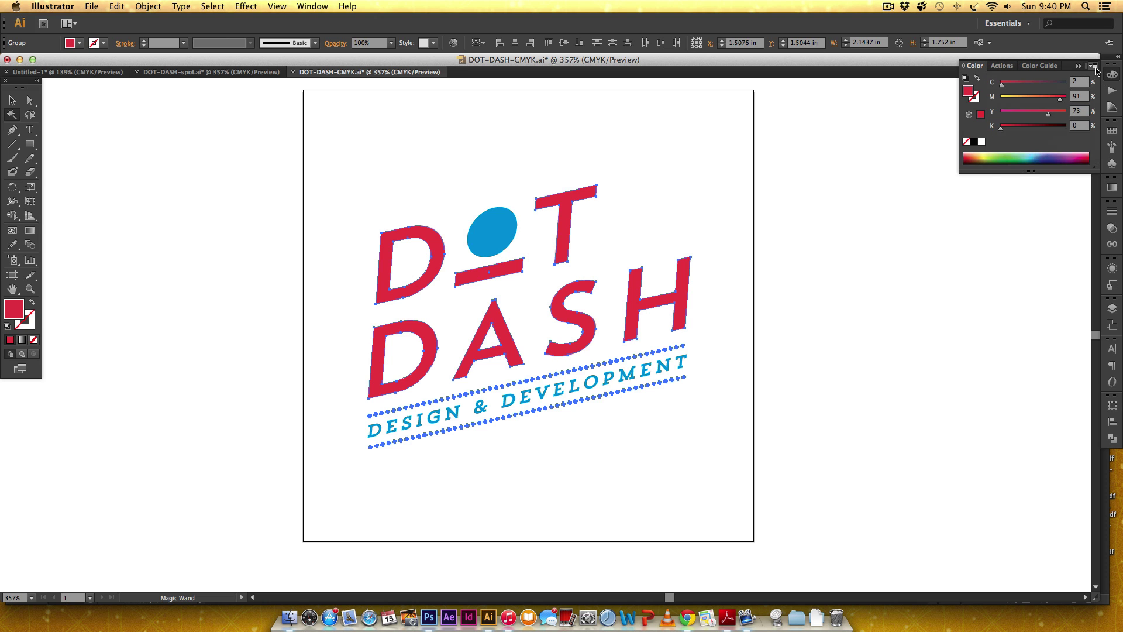
click(1093, 67)
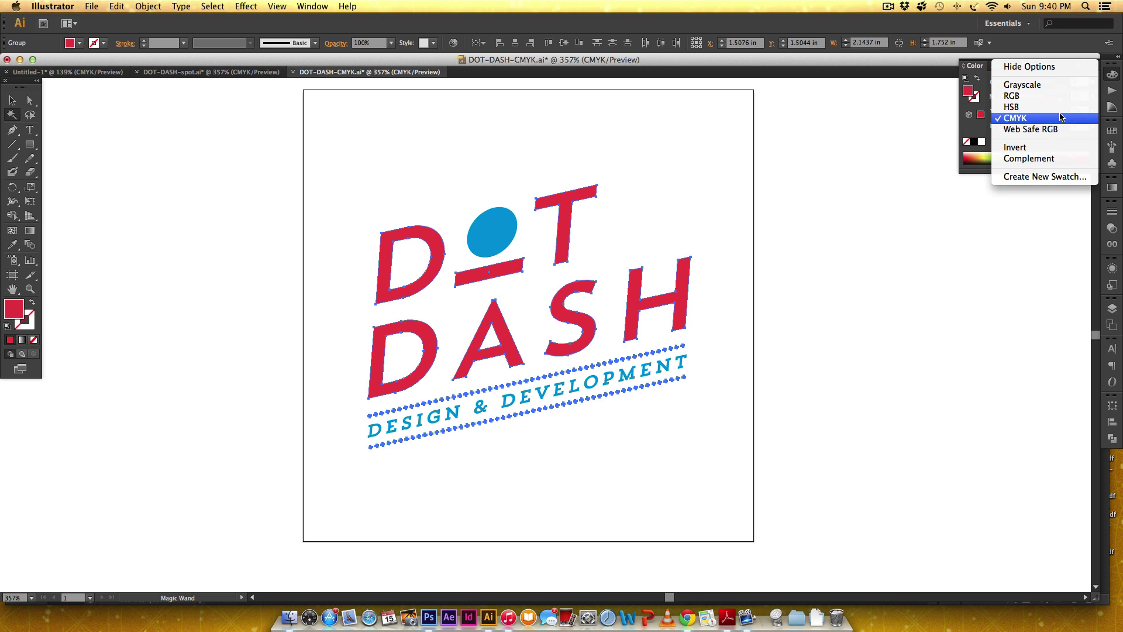
click(1051, 119)
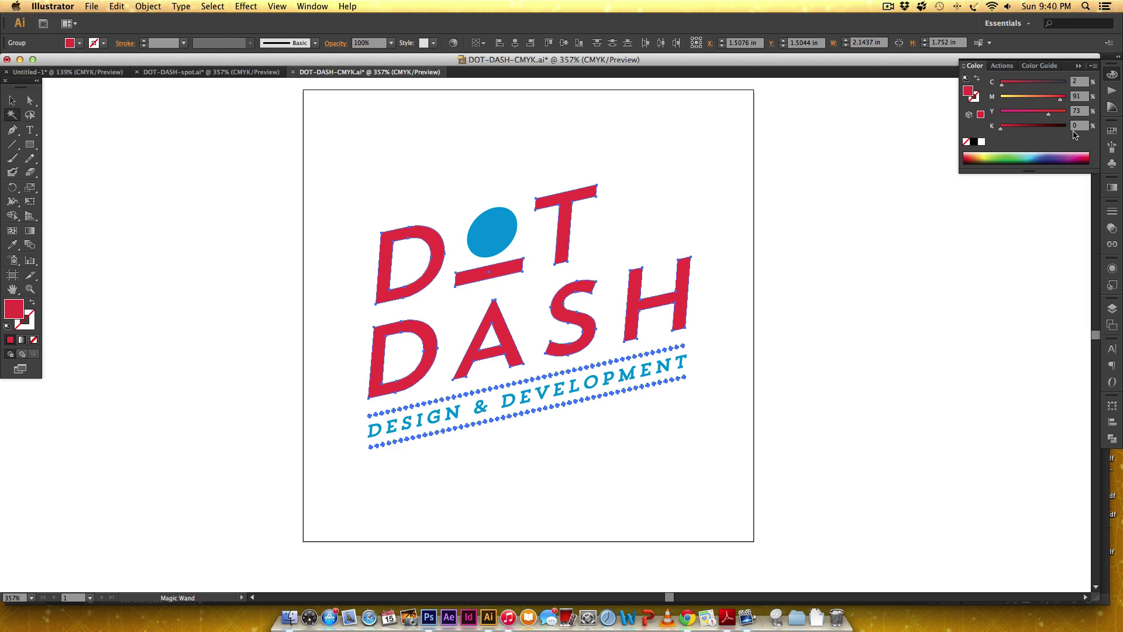
Select all blue artwork with the Magic Wand to inspect its CMYK values, and deselect it.
click(496, 232)
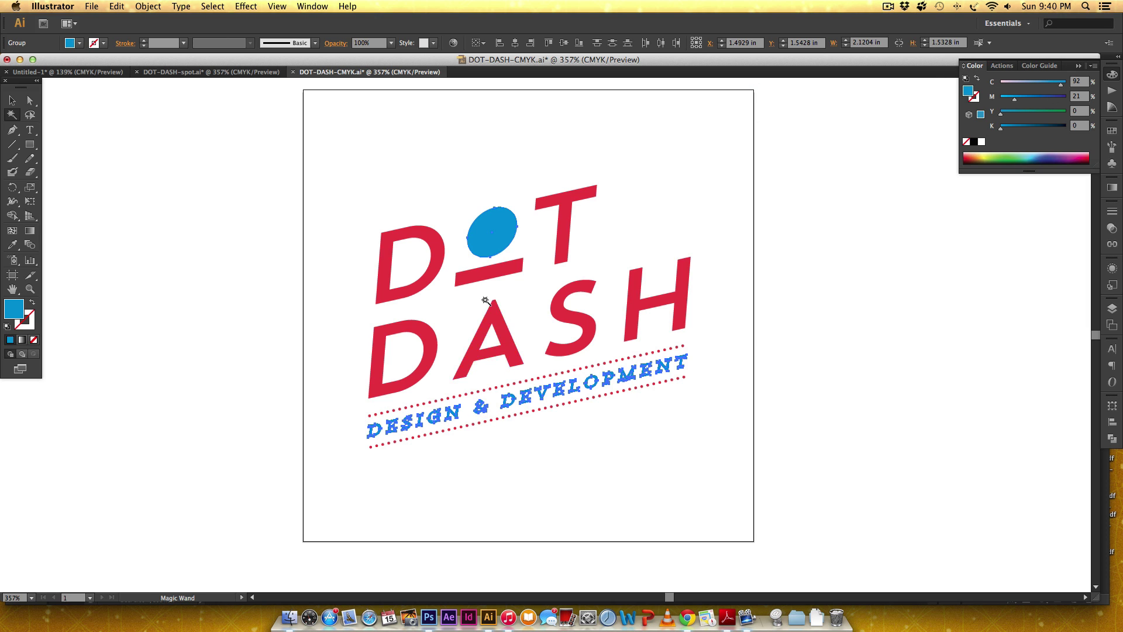
key(v)
click(328, 212)
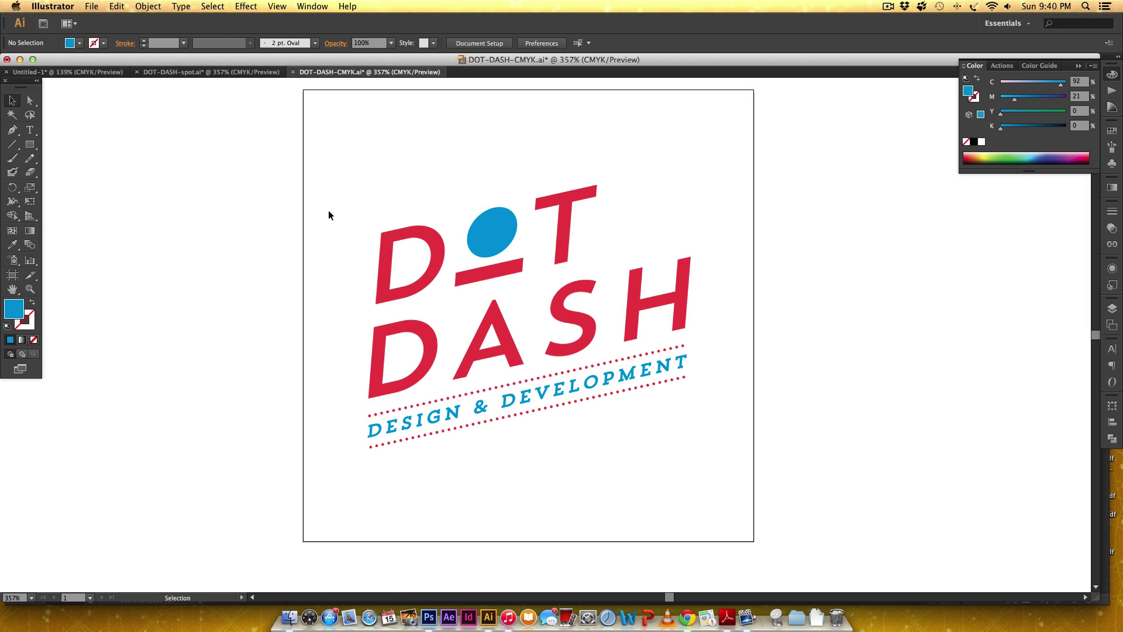
Start saving the logo over DOT-DASH-CMYK.ai with the version set to Illustrator CS3, and cancel the save.
click(92, 6)
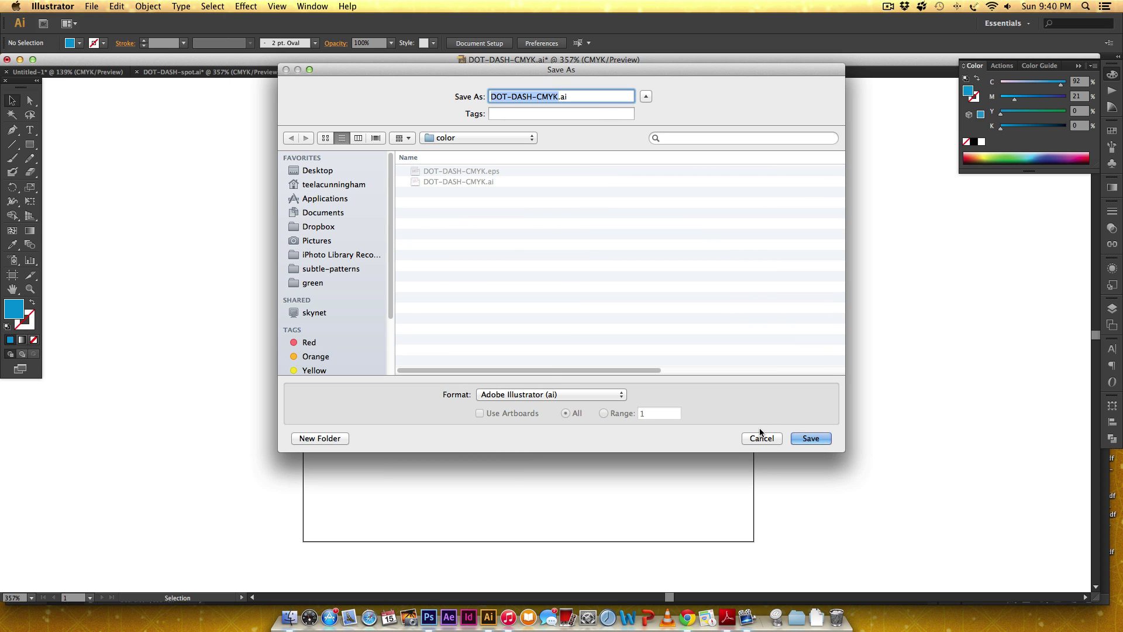
click(806, 437)
click(659, 147)
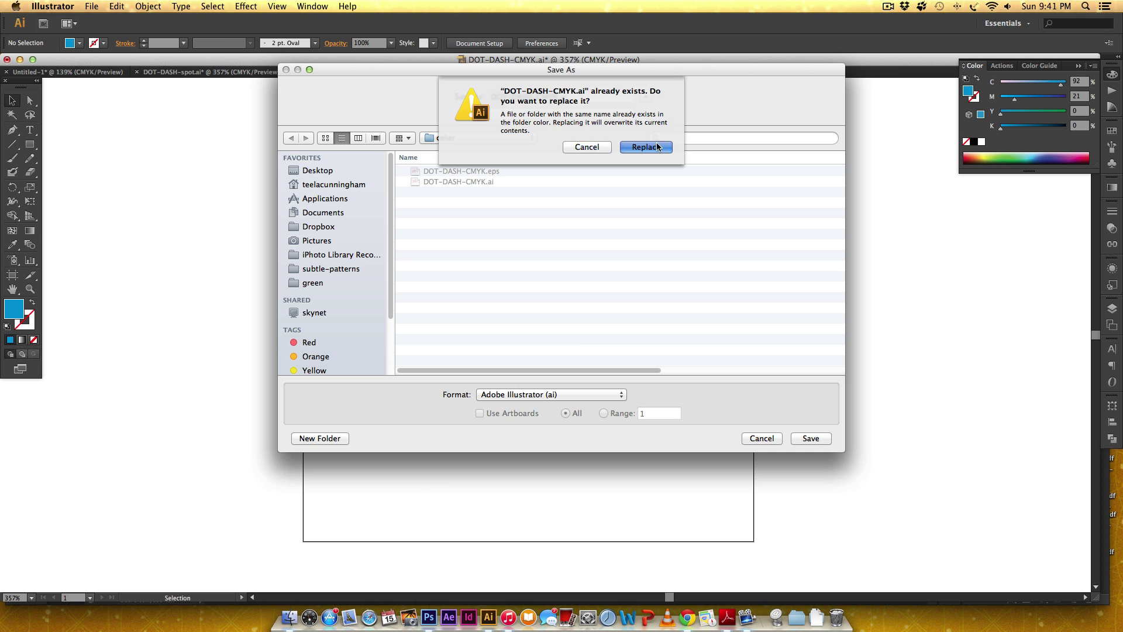
drag(672, 93, 601, 111)
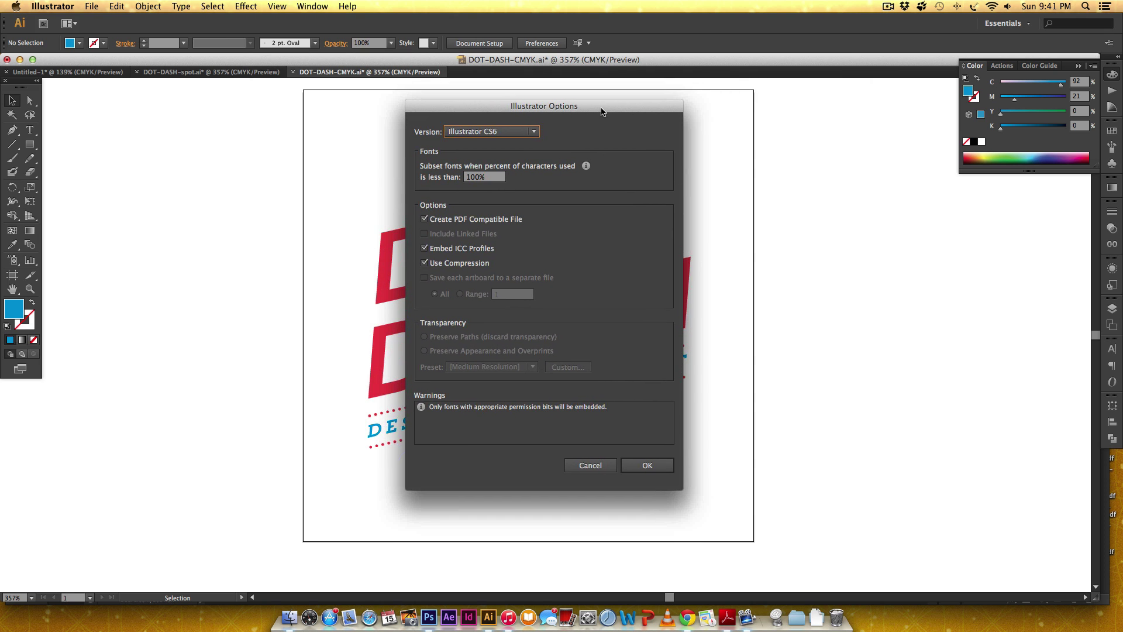
click(536, 134)
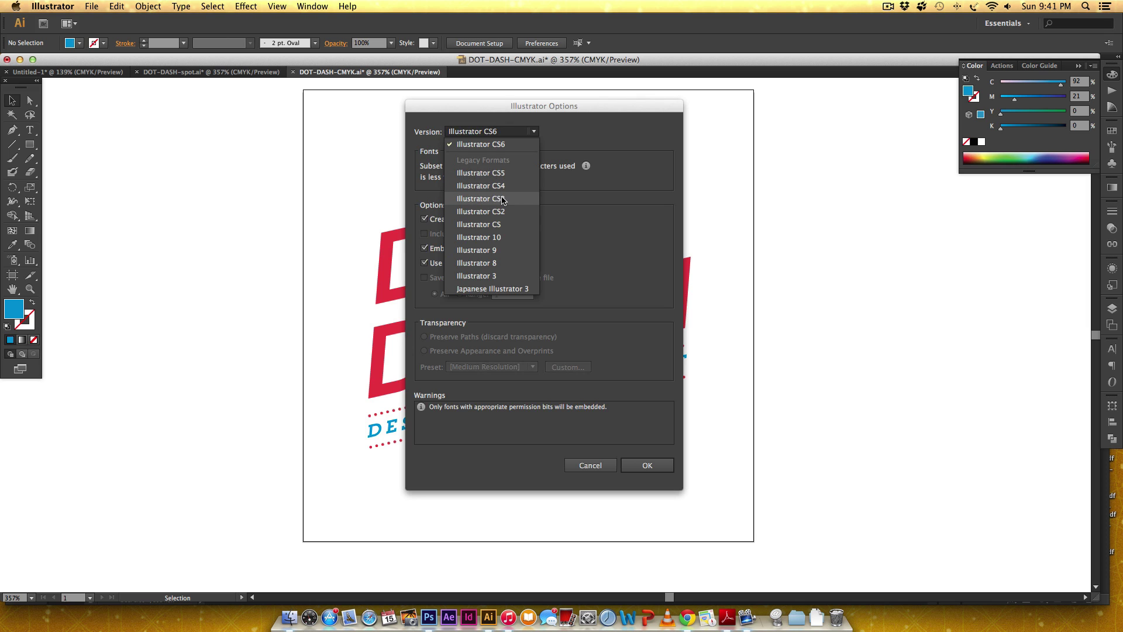
click(502, 199)
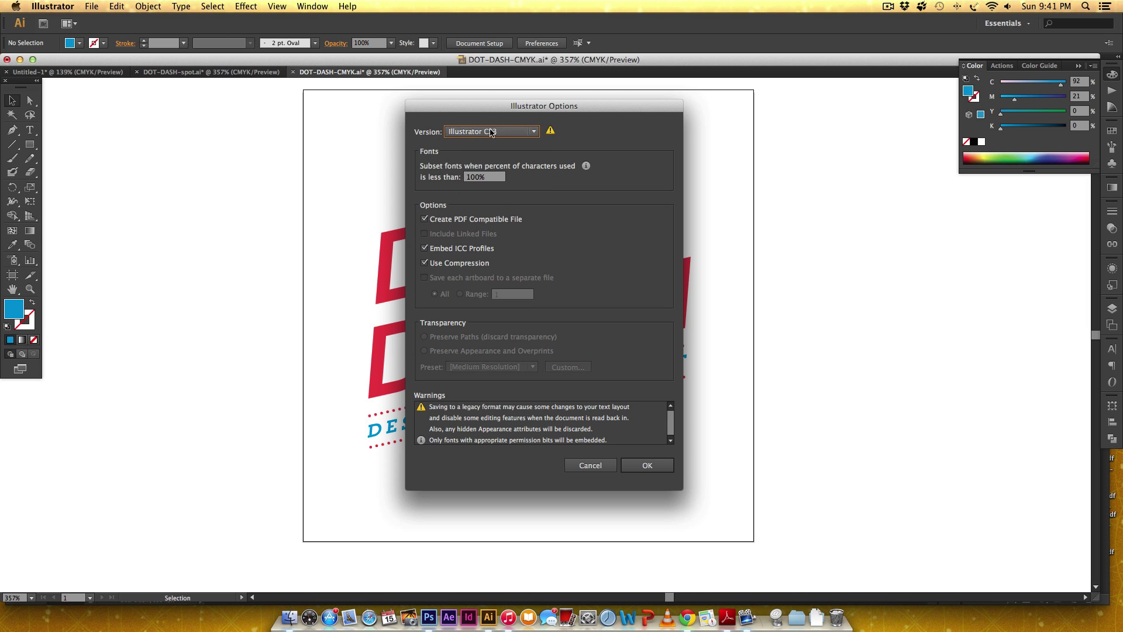
click(588, 466)
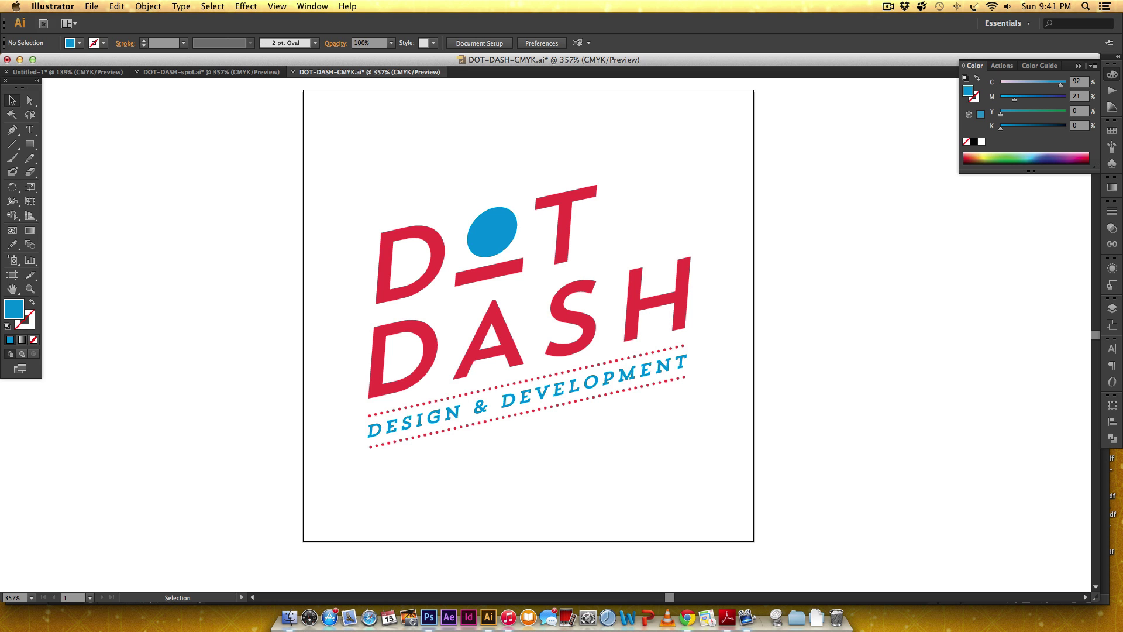
Start saving the CMYK logo as DOT-DASH-CMYK.eps with the version set to Illustrator CS3 EPS, and cancel the save.
click(91, 7)
click(110, 105)
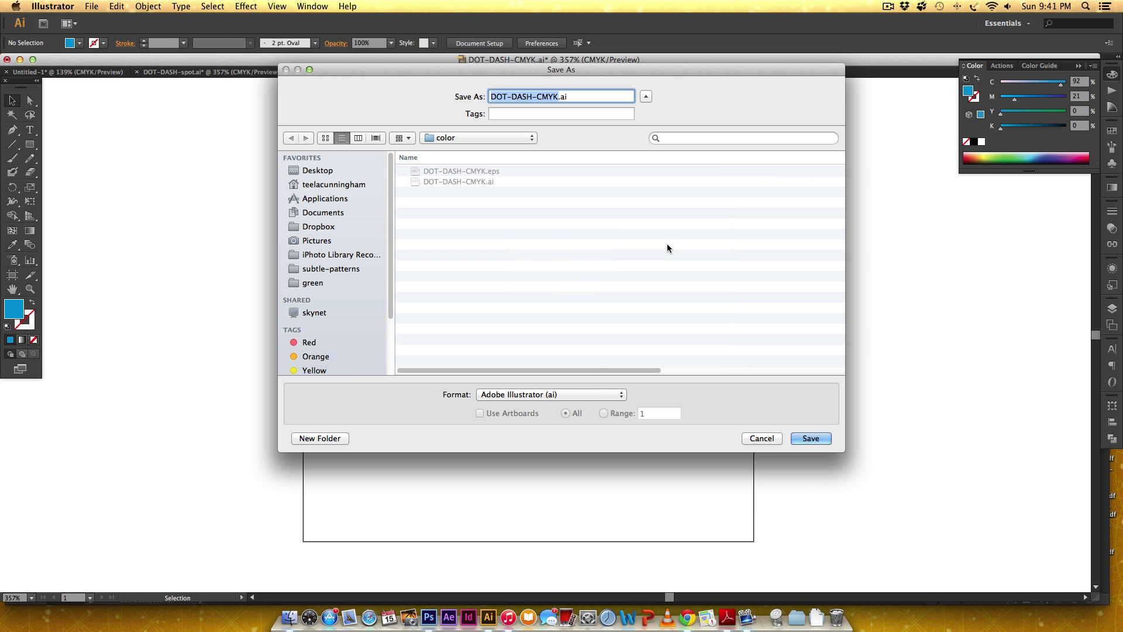
click(578, 395)
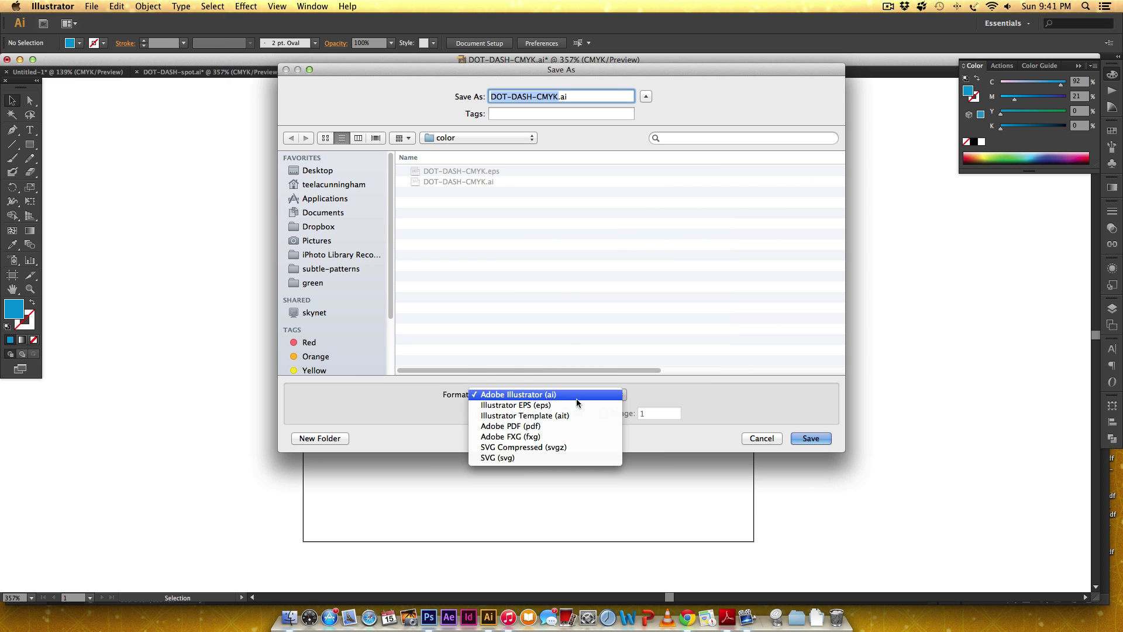
click(544, 409)
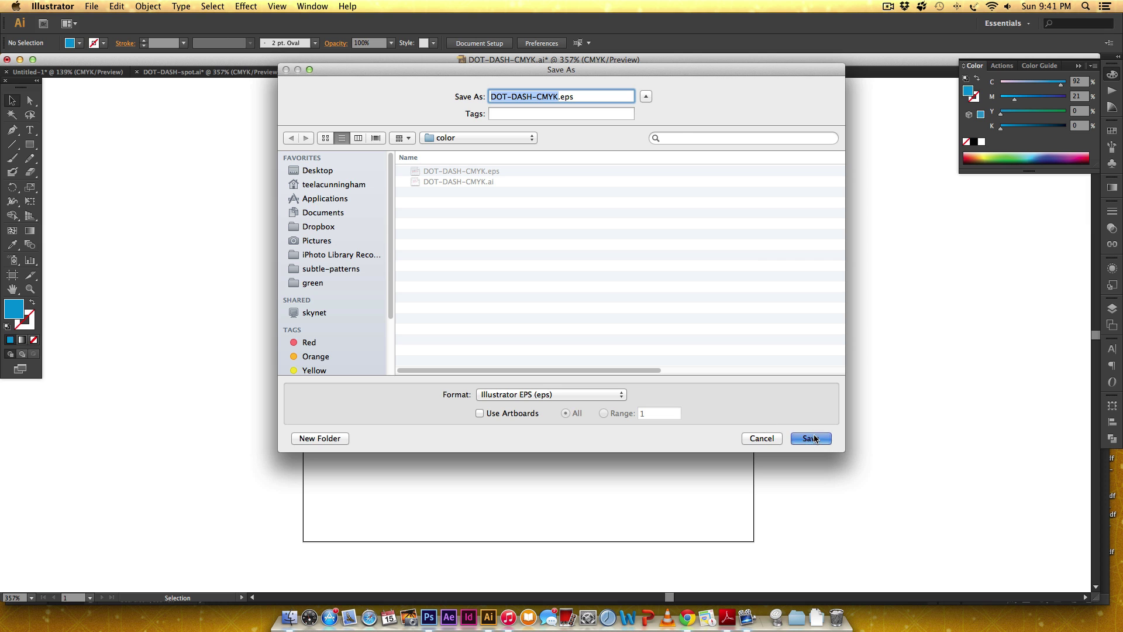
key(Return)
click(643, 147)
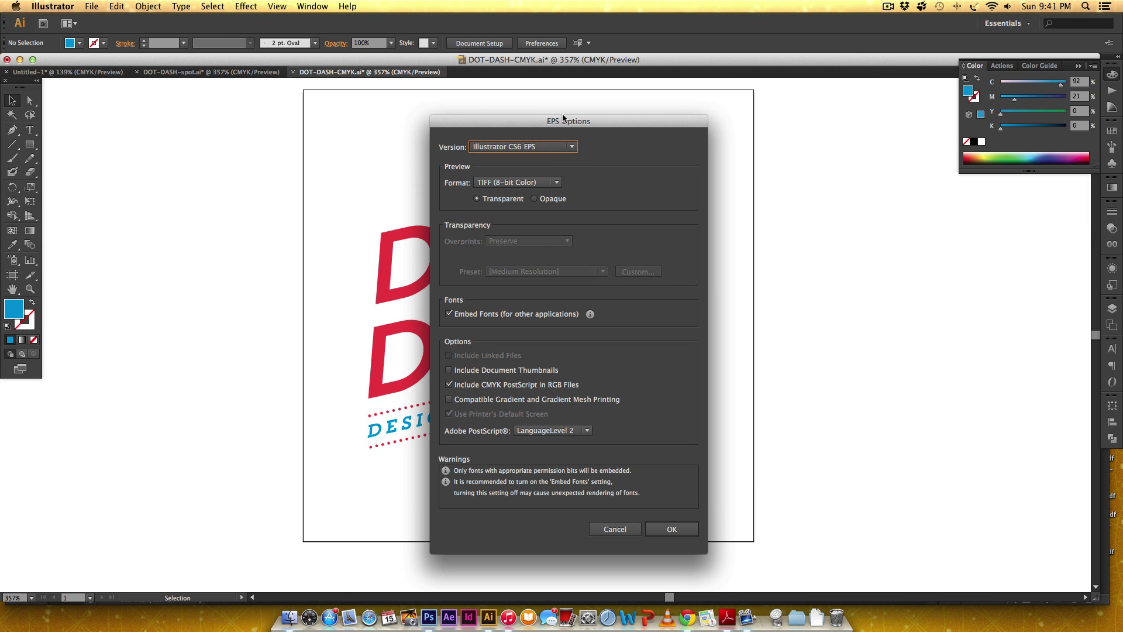
click(572, 147)
click(545, 213)
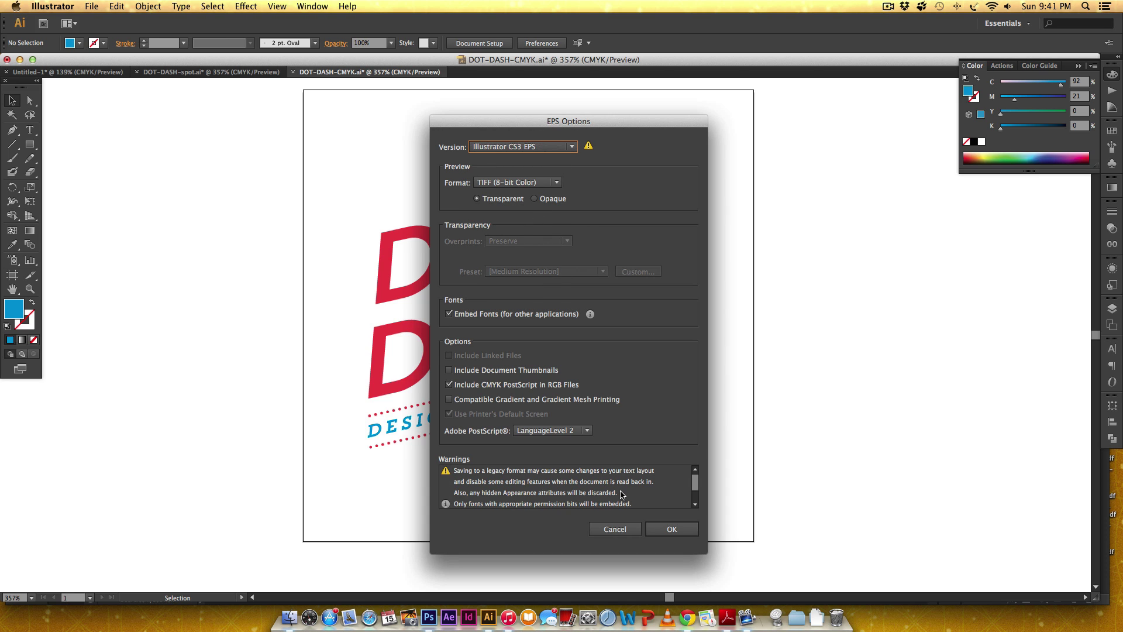
click(615, 529)
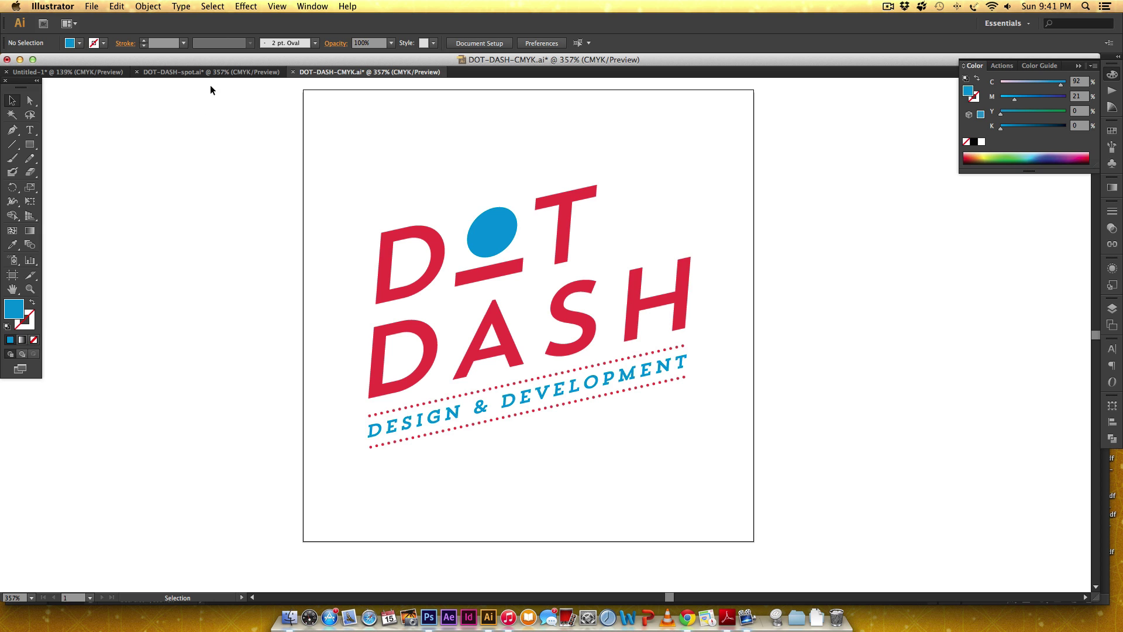
Compare the spot and CMYK versions of the logo, view the Pantone formula guide image, and return to the spot document.
click(217, 72)
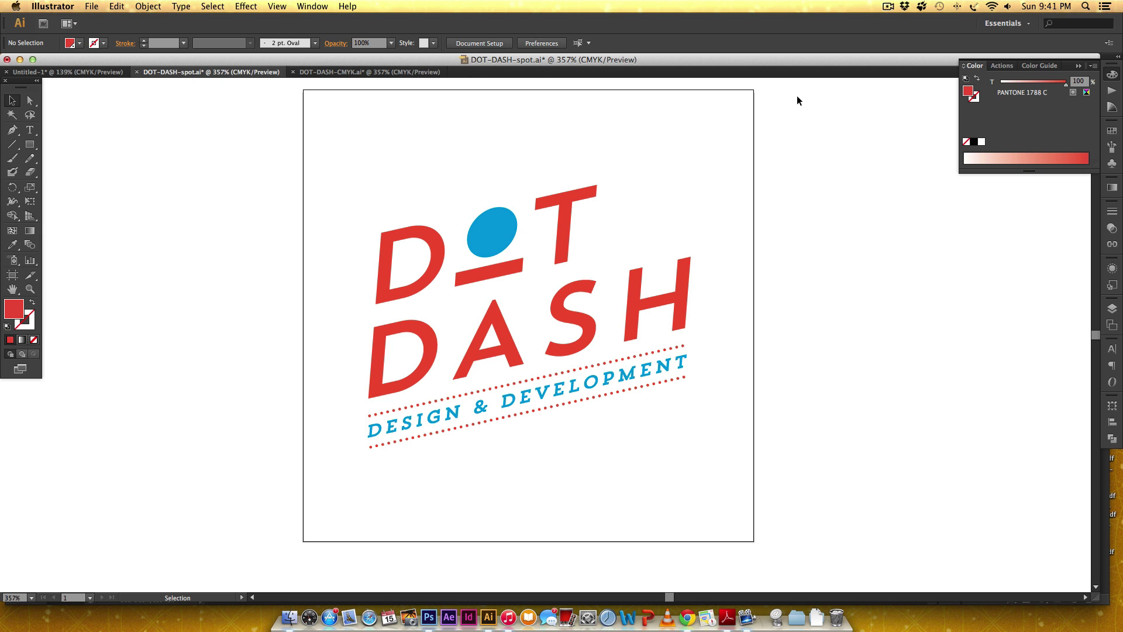
click(393, 72)
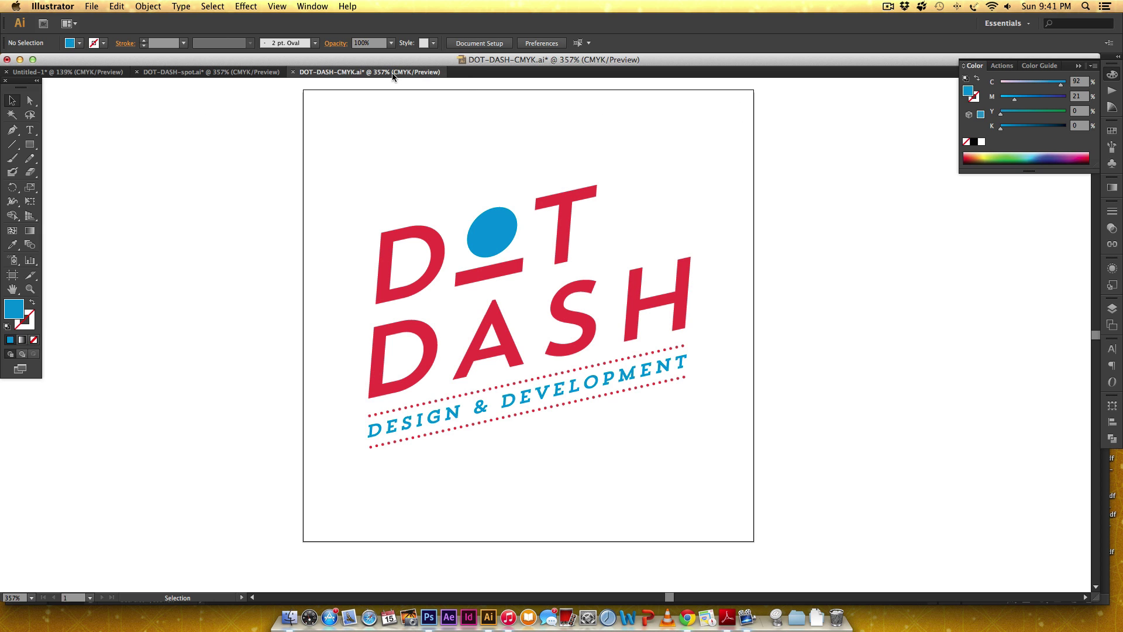
click(232, 74)
click(382, 73)
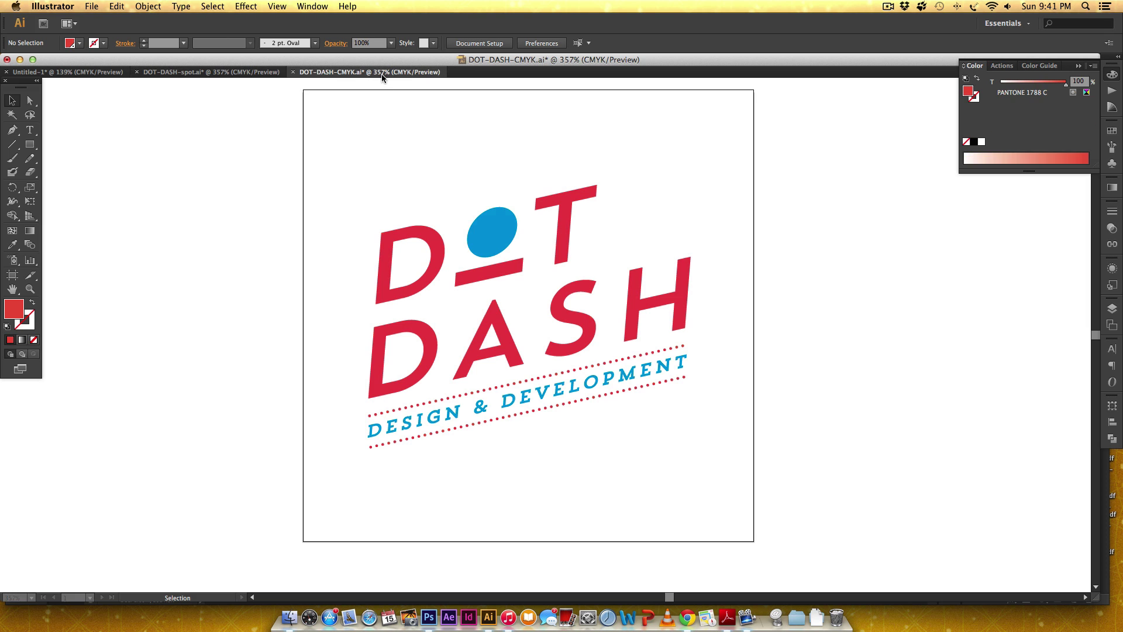
click(252, 72)
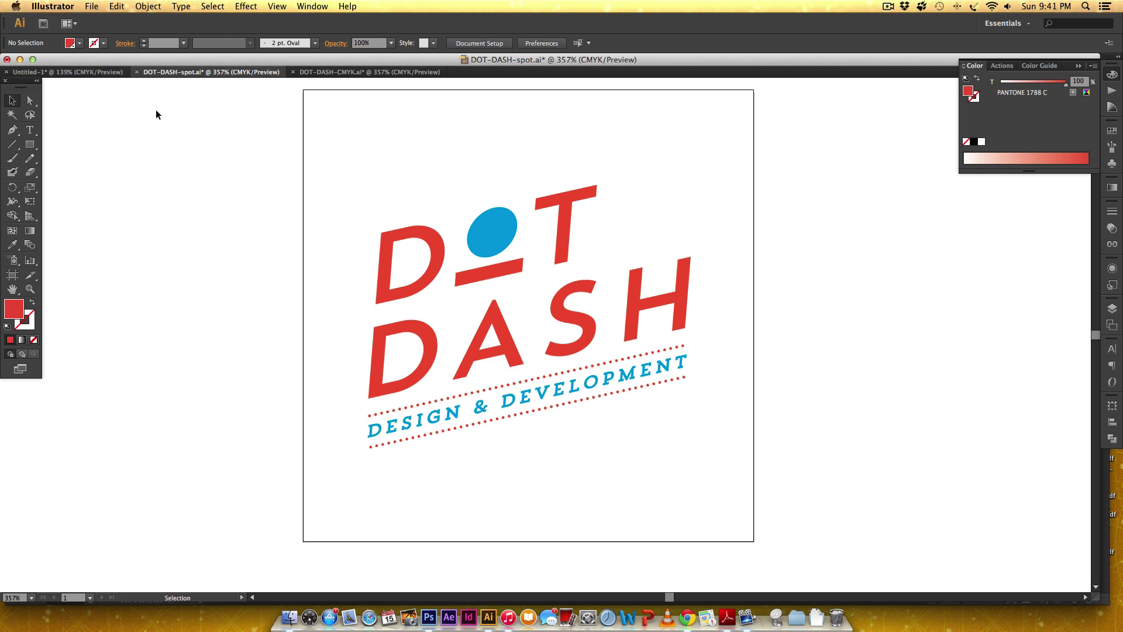
click(47, 72)
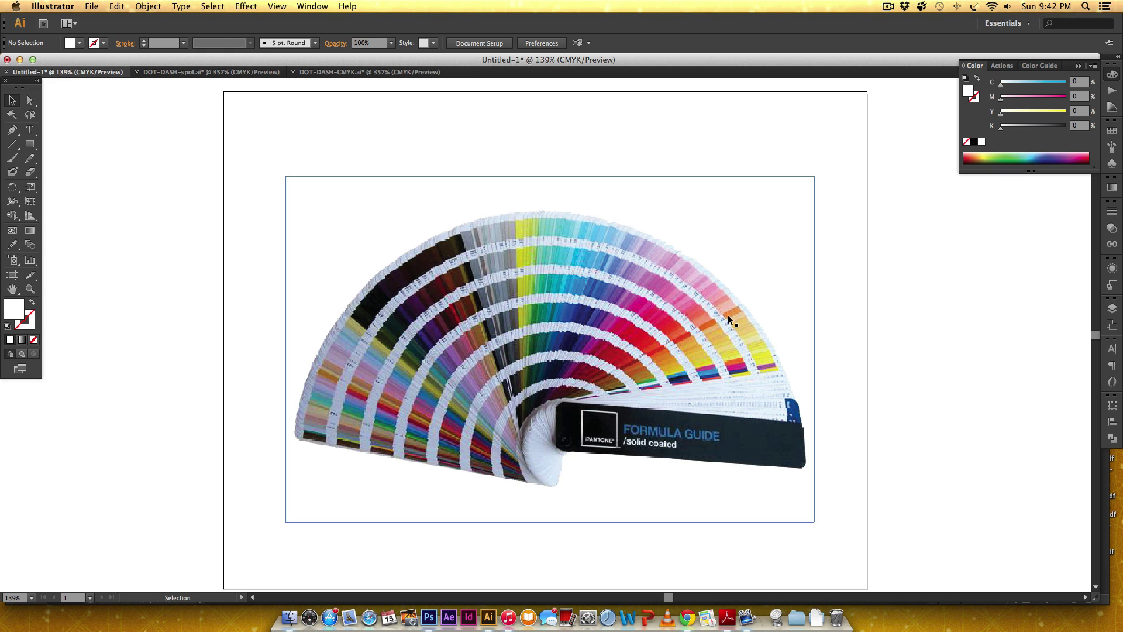
click(199, 72)
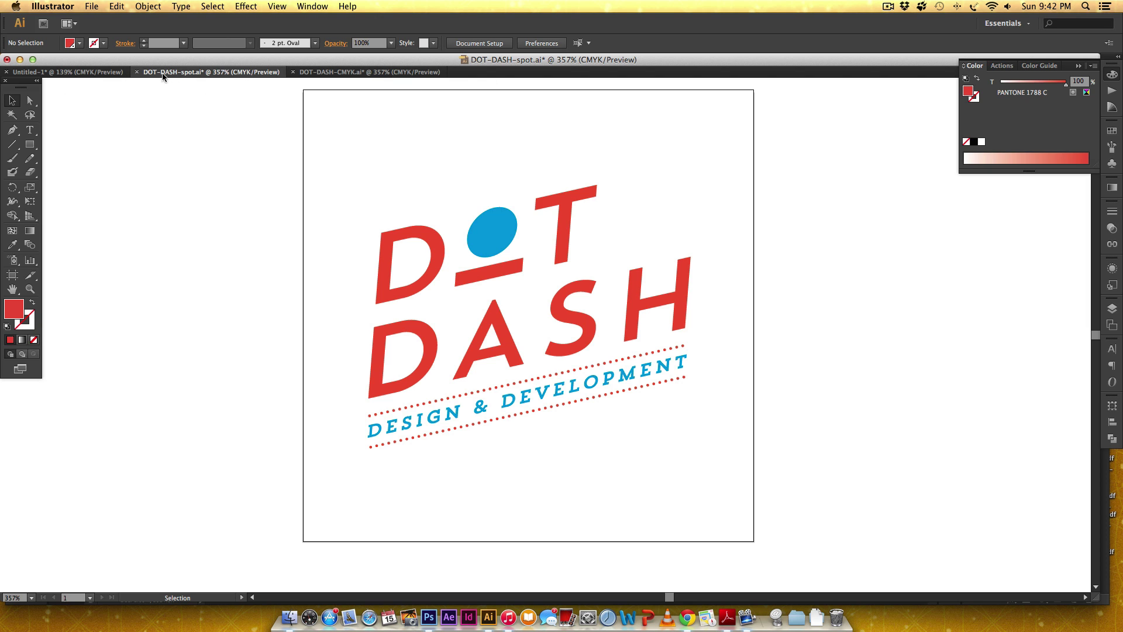
Inspect the Pantone colors of the red and blue artwork with the Magic Wand, leaving all red artwork selected.
key(y)
click(577, 198)
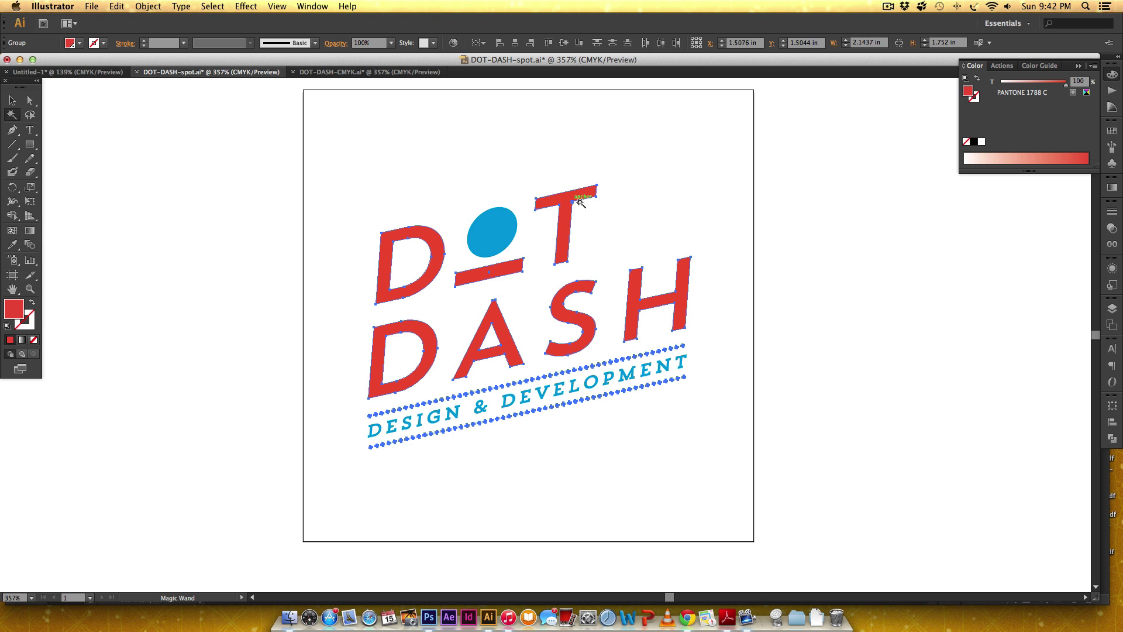
click(493, 230)
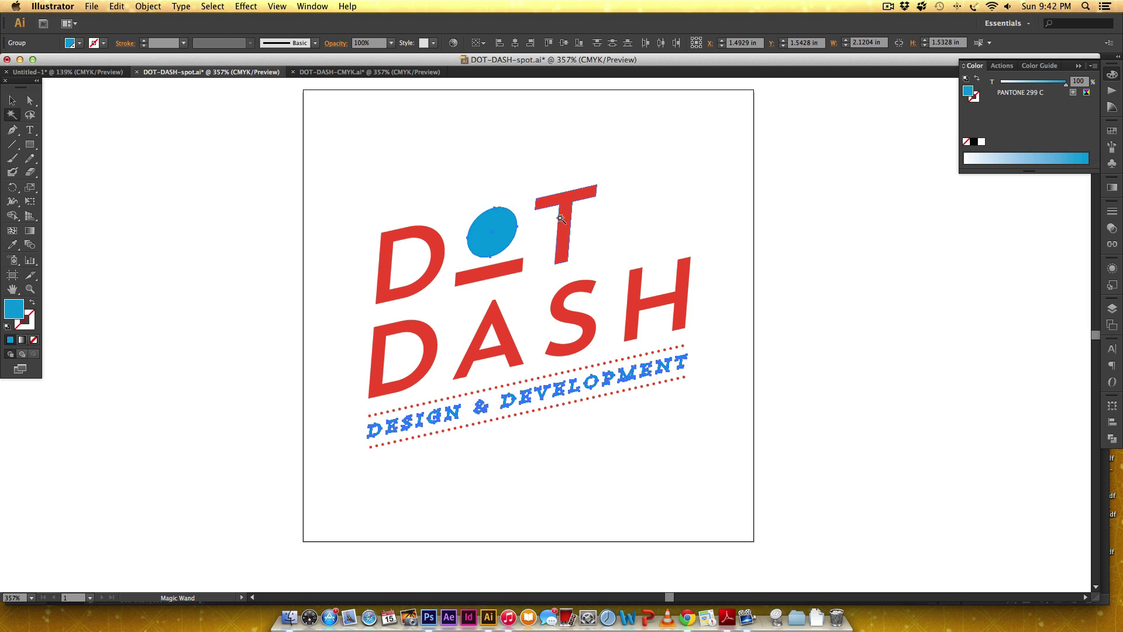
click(573, 228)
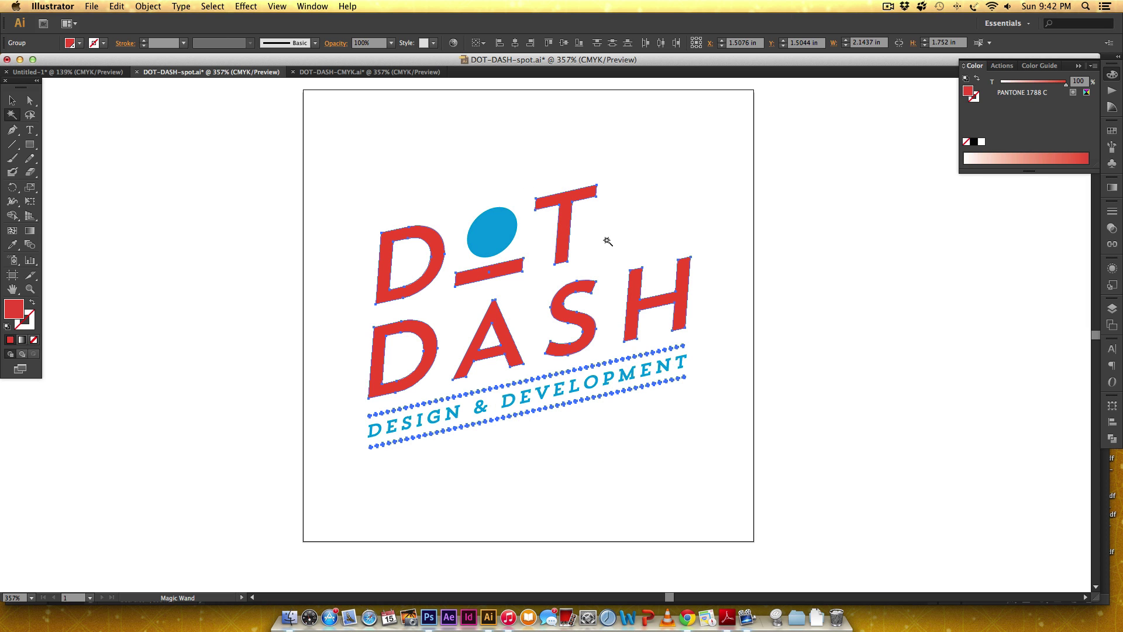
Open the PANTONE+ Solid Coated color book from the swatch libraries, and reposition and slightly narrow it beside the logo.
click(1112, 132)
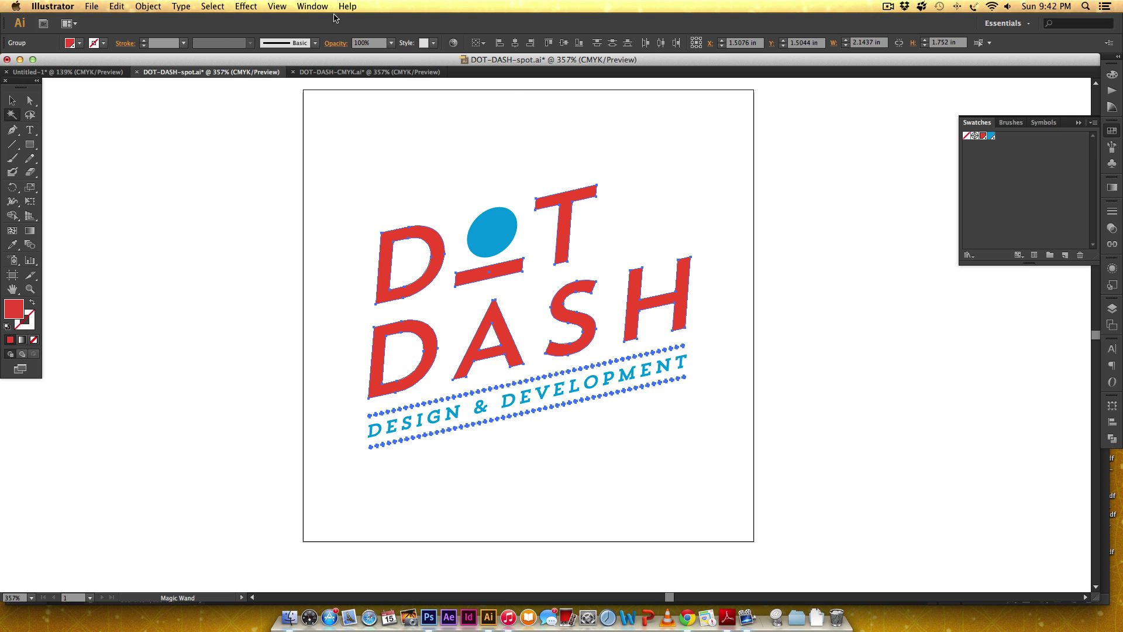
click(314, 6)
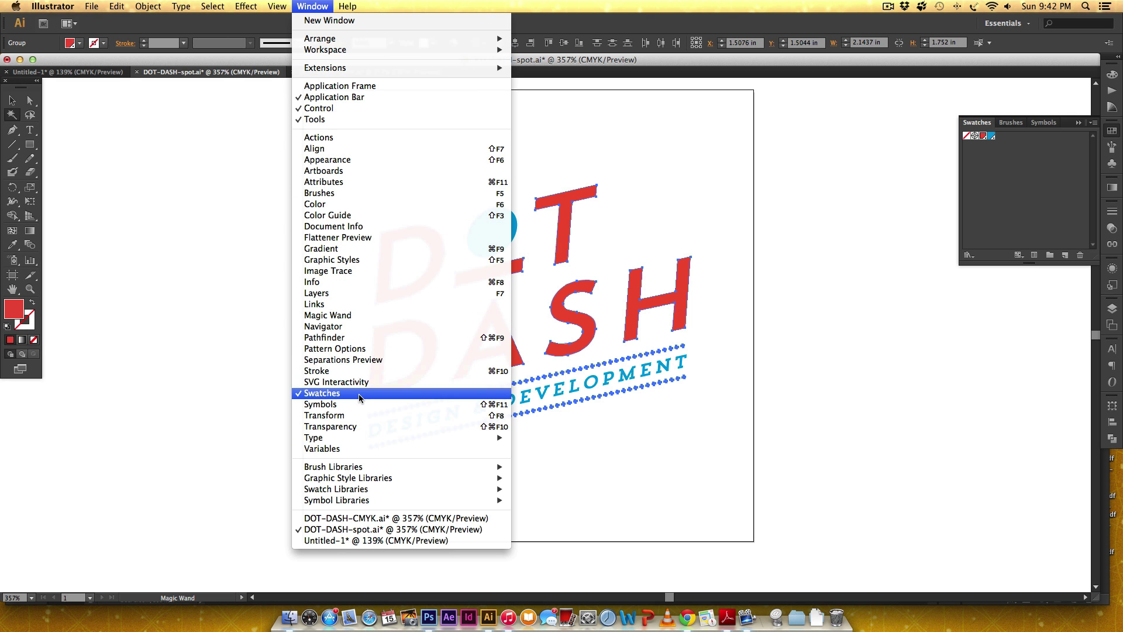
click(997, 173)
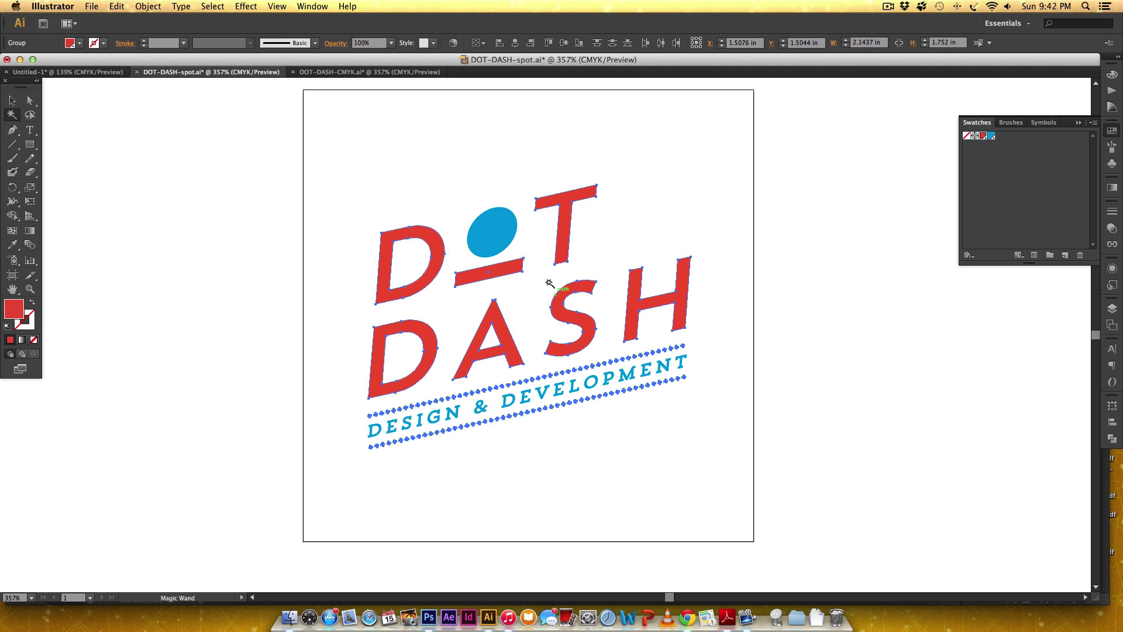
click(1093, 124)
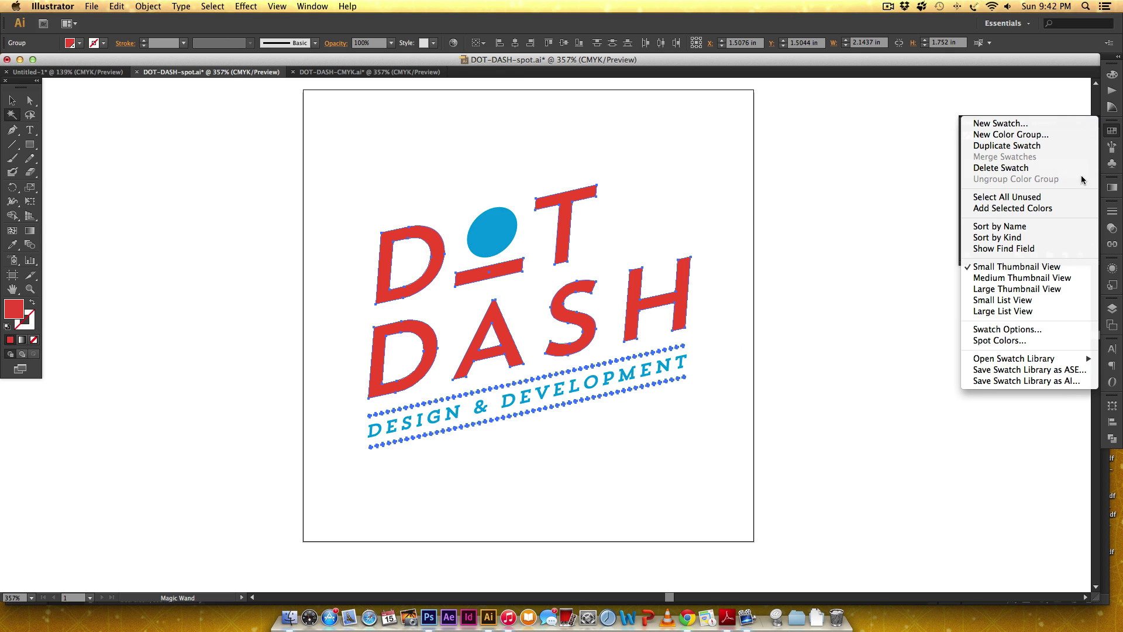
mouse_move(1065, 365)
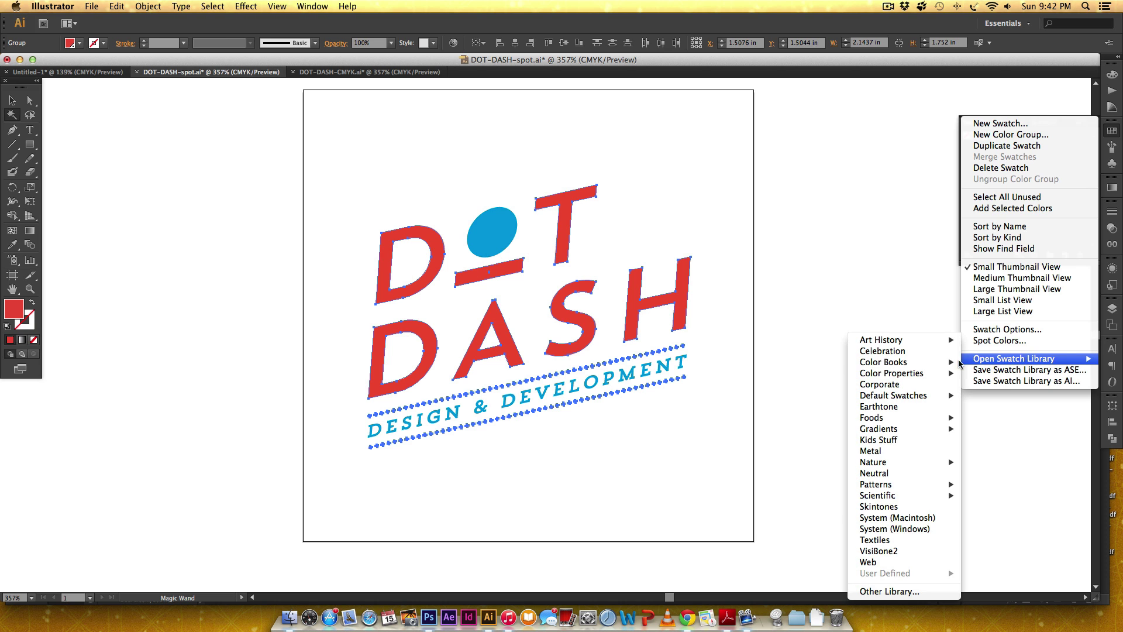
mouse_move(924, 363)
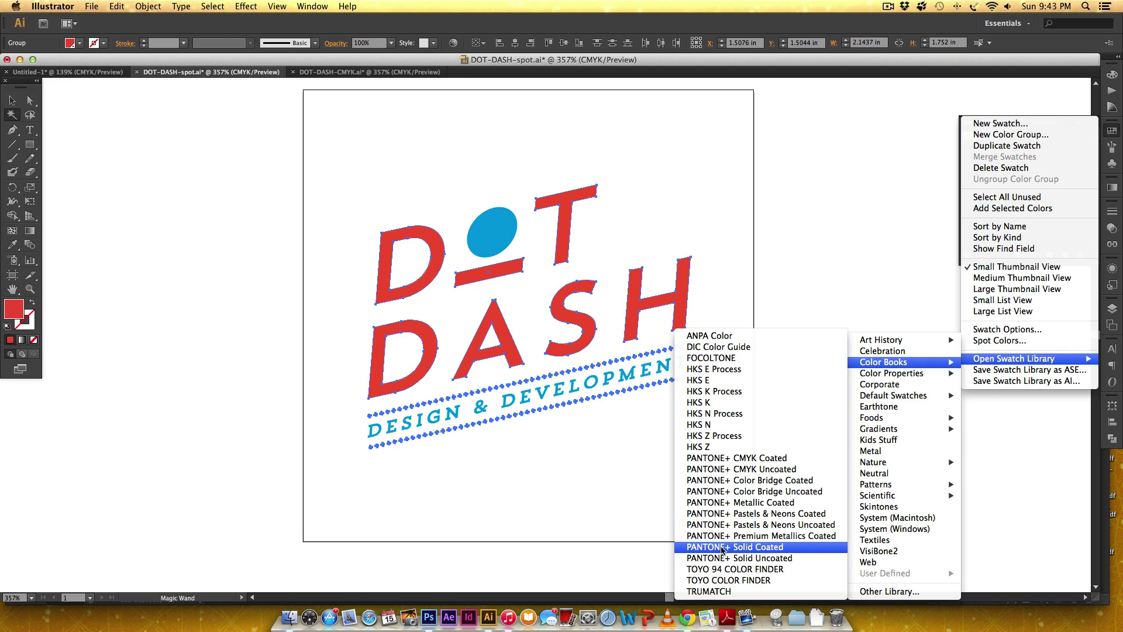
click(758, 549)
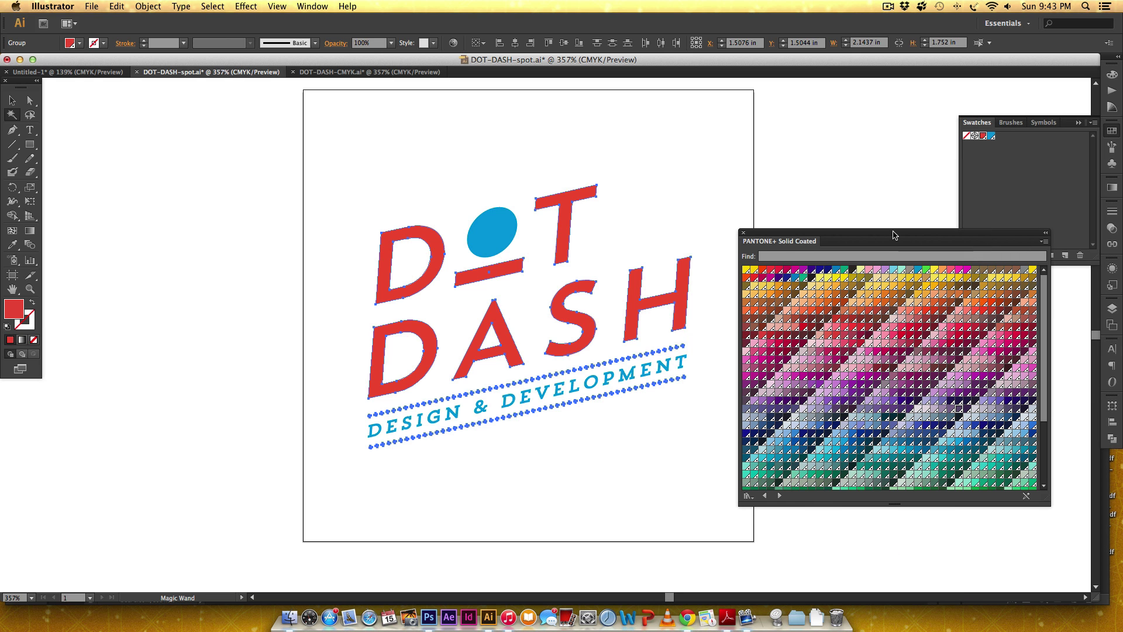
drag(895, 236, 891, 212)
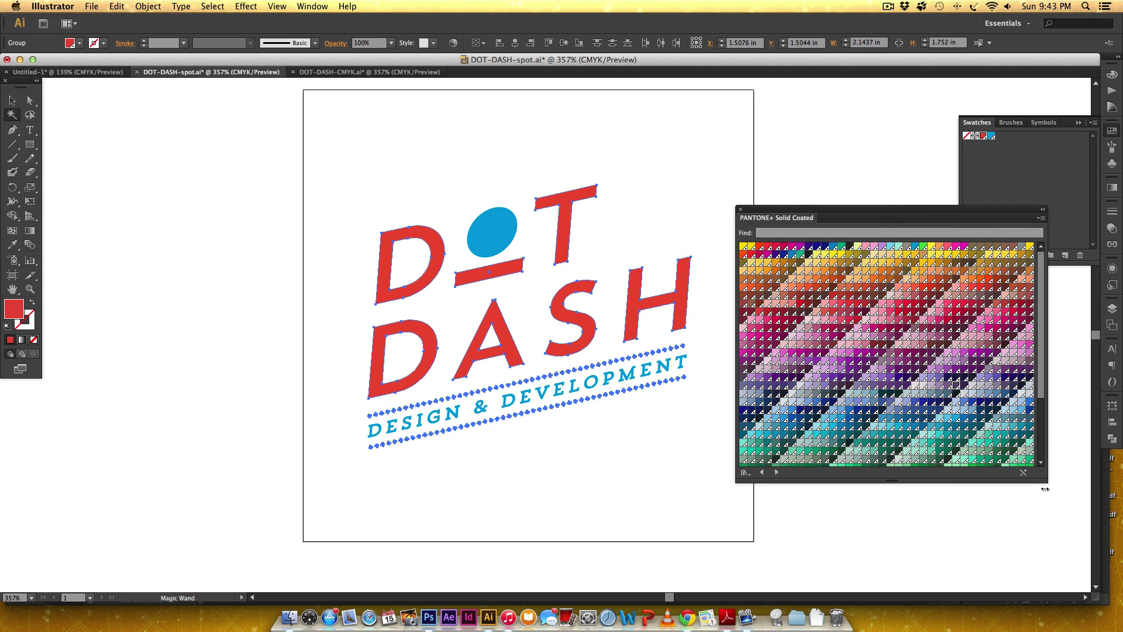
drag(1045, 489, 1041, 489)
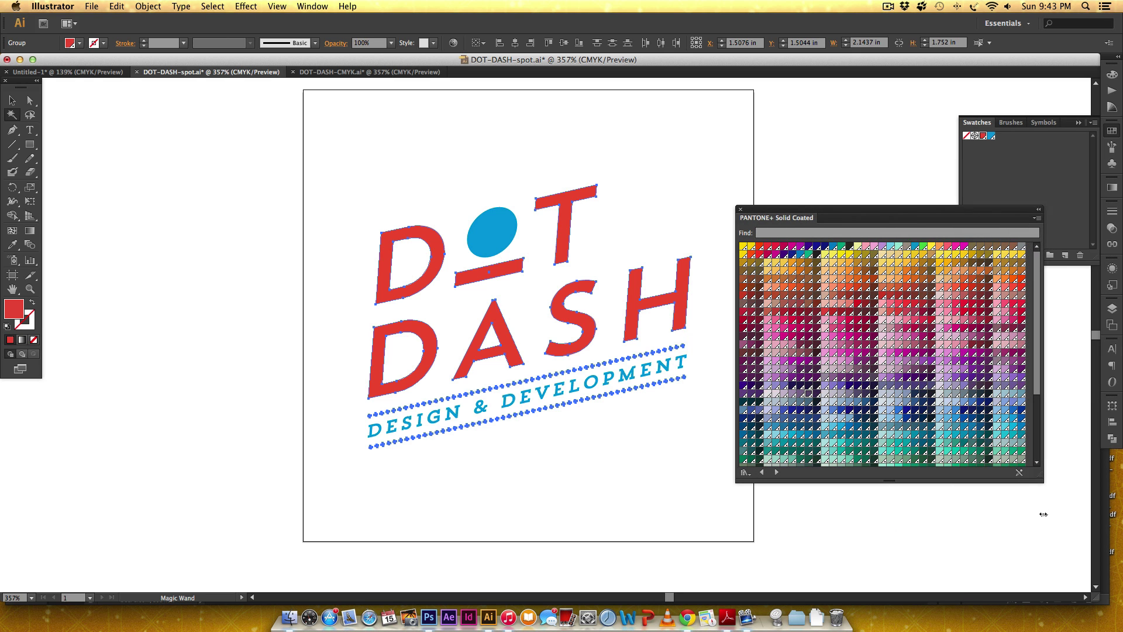
Check the Pantone formula guide image, and search the Solid Coated library in the spot document for PANTONE 1788 C.
click(92, 73)
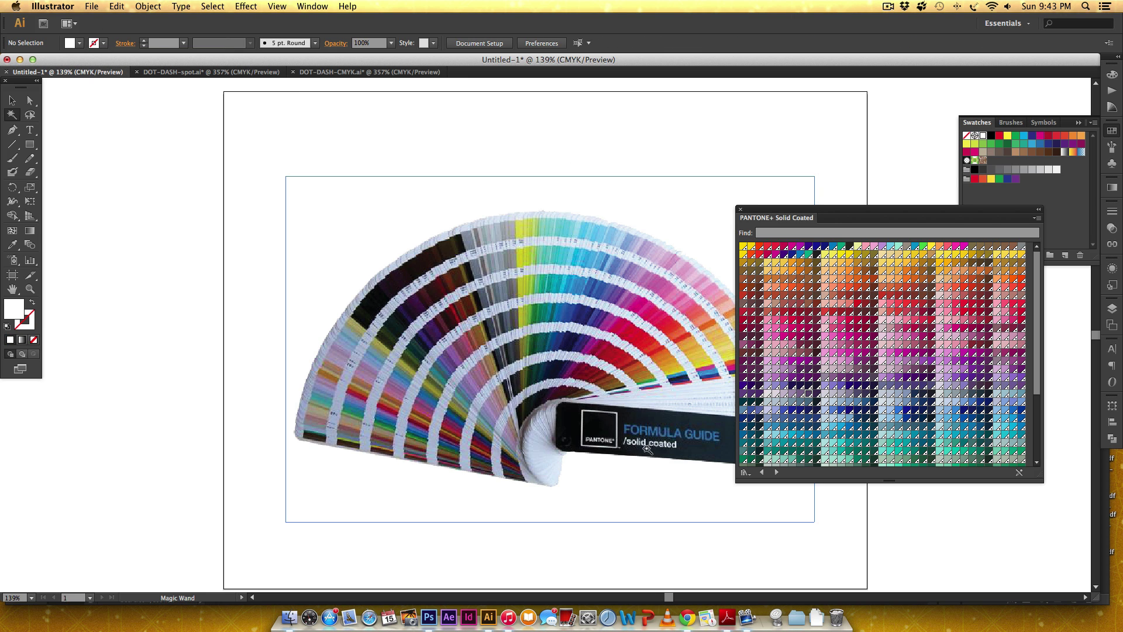
click(241, 73)
click(810, 233)
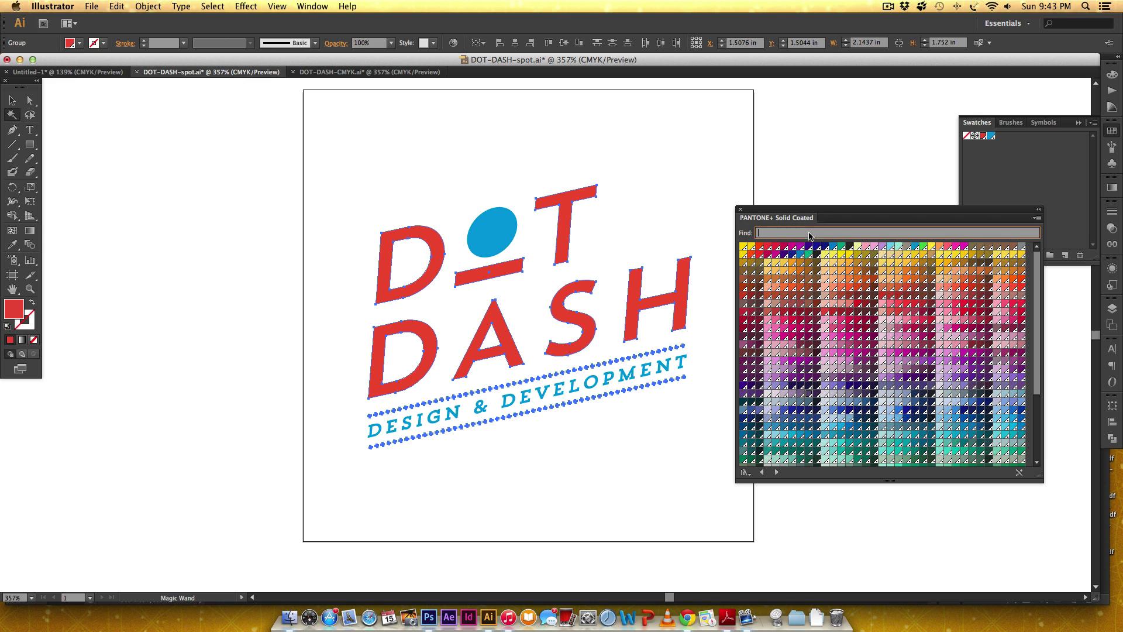
text(188 C)
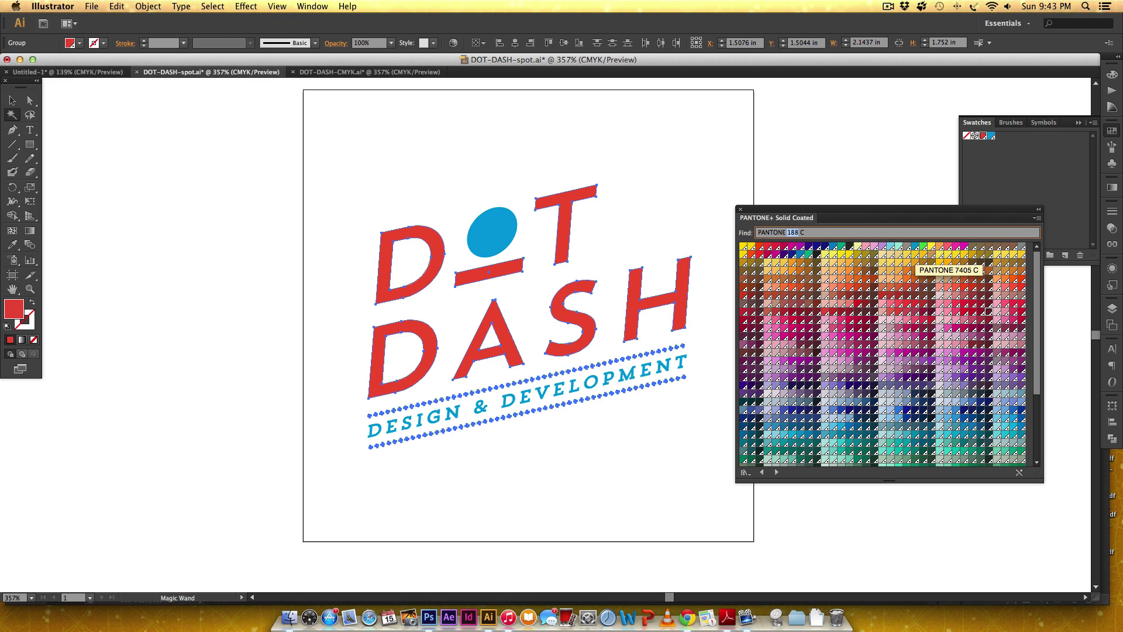
key(super+a)
key(BackSpace)
text(1788)
click(806, 233)
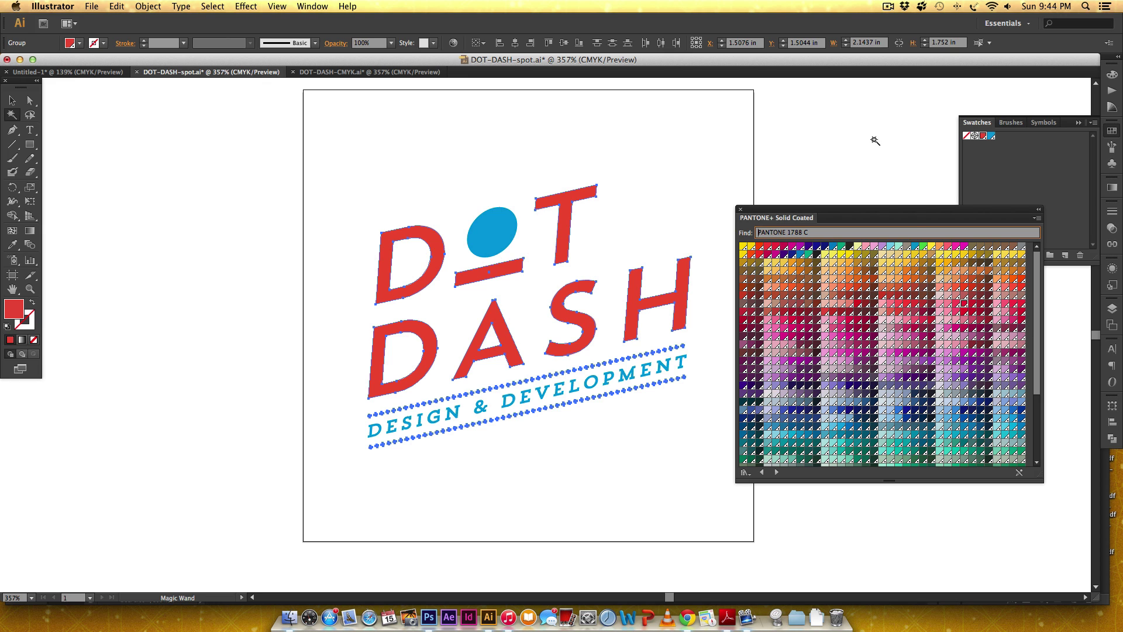
Recolor the selected red artwork with a magenta and a light purple Solid Coated swatch, and deselect it.
click(901, 356)
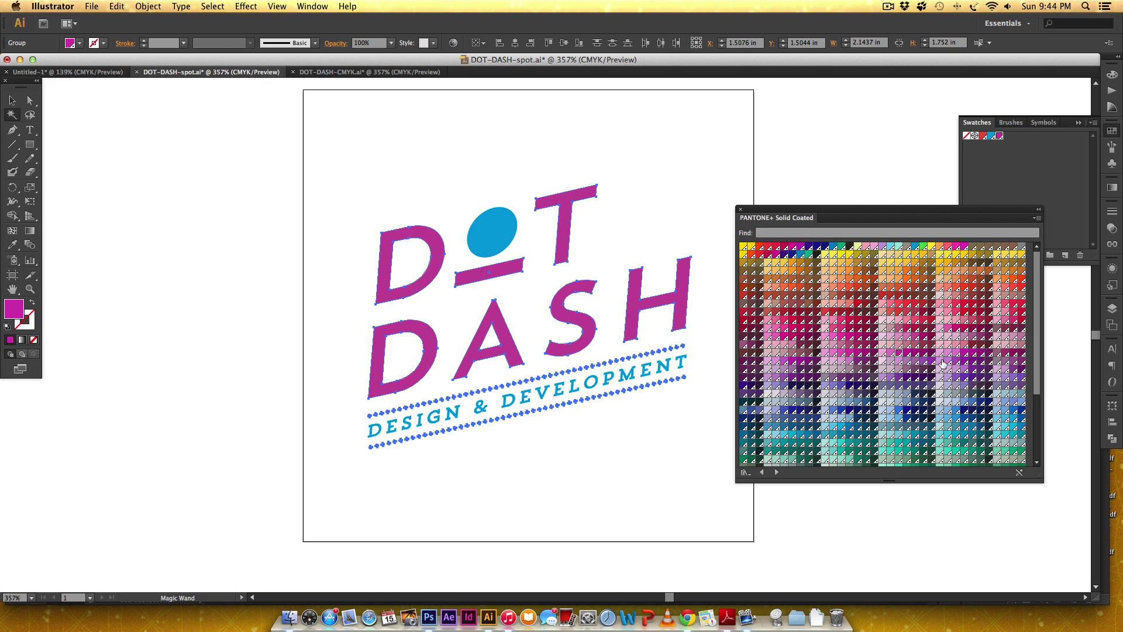
click(947, 360)
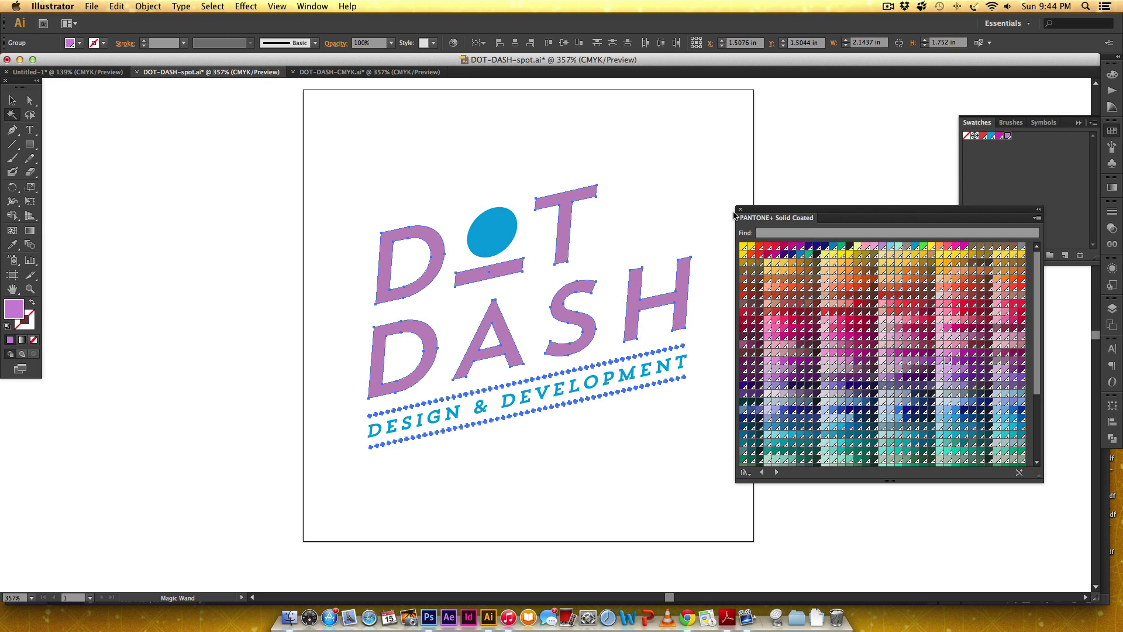
click(928, 149)
Select all light purple artwork with the Magic Wand, apply the red spot swatch, close the Pantone library and deselect.
click(983, 136)
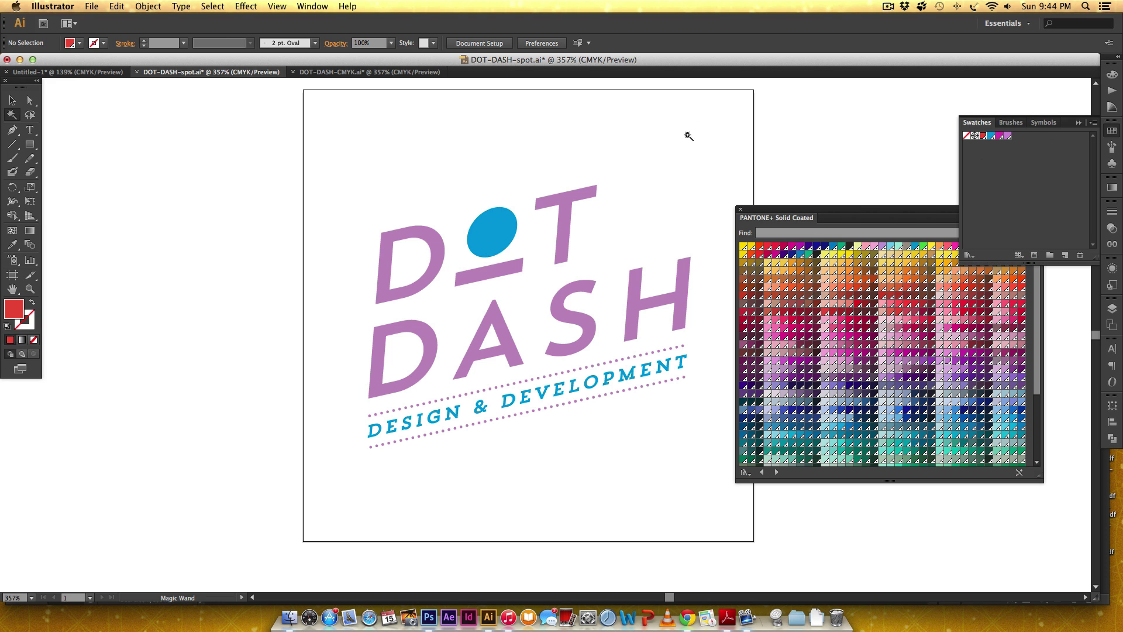
click(576, 200)
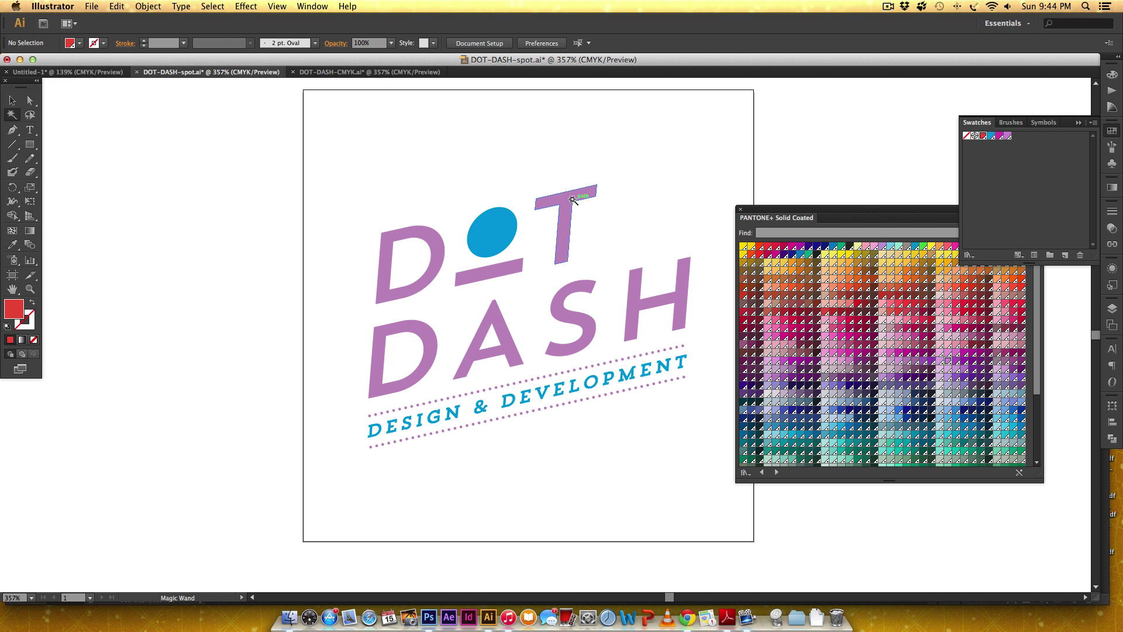
click(983, 136)
click(741, 209)
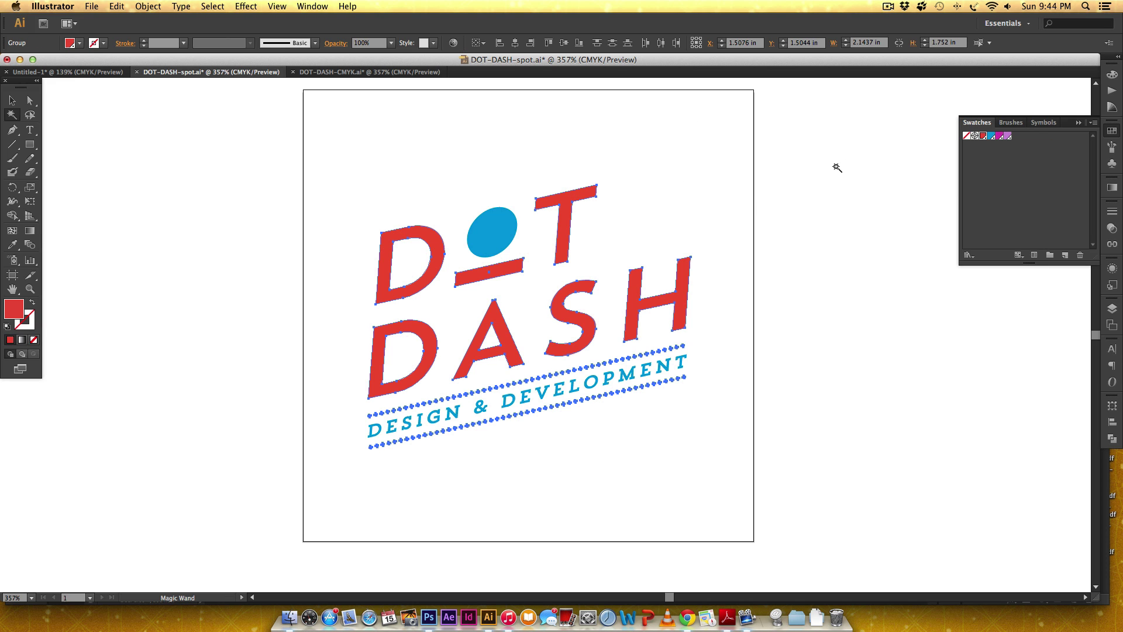
key(v)
click(807, 246)
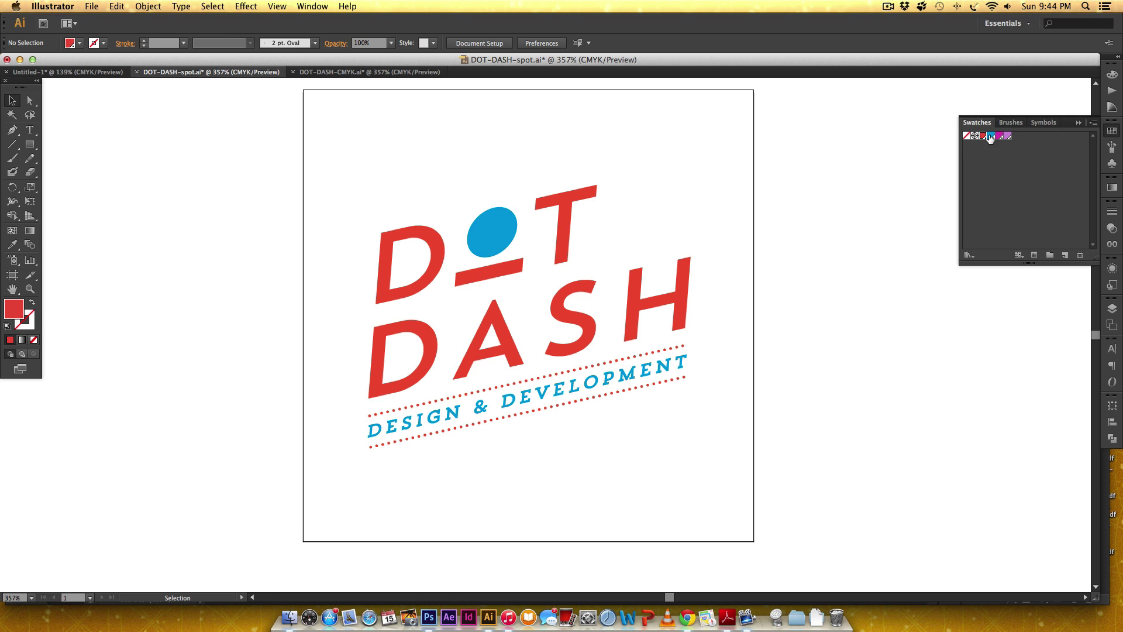
Select all unused swatches in the spot document and delete them, leaving the logo's red and blue spot colors.
click(1091, 122)
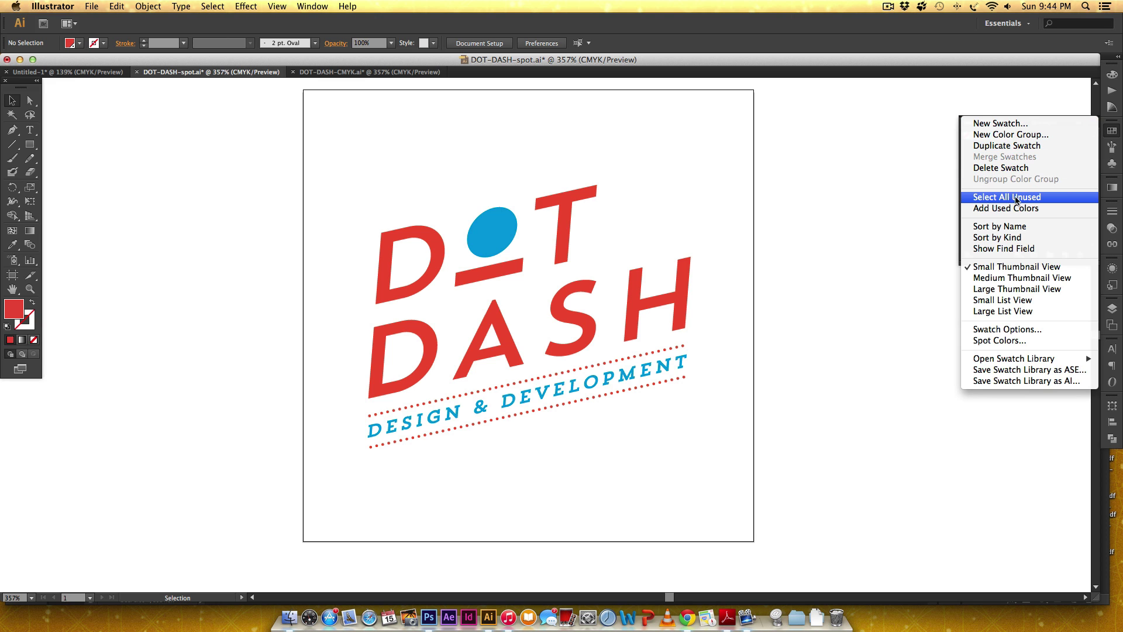
click(1005, 199)
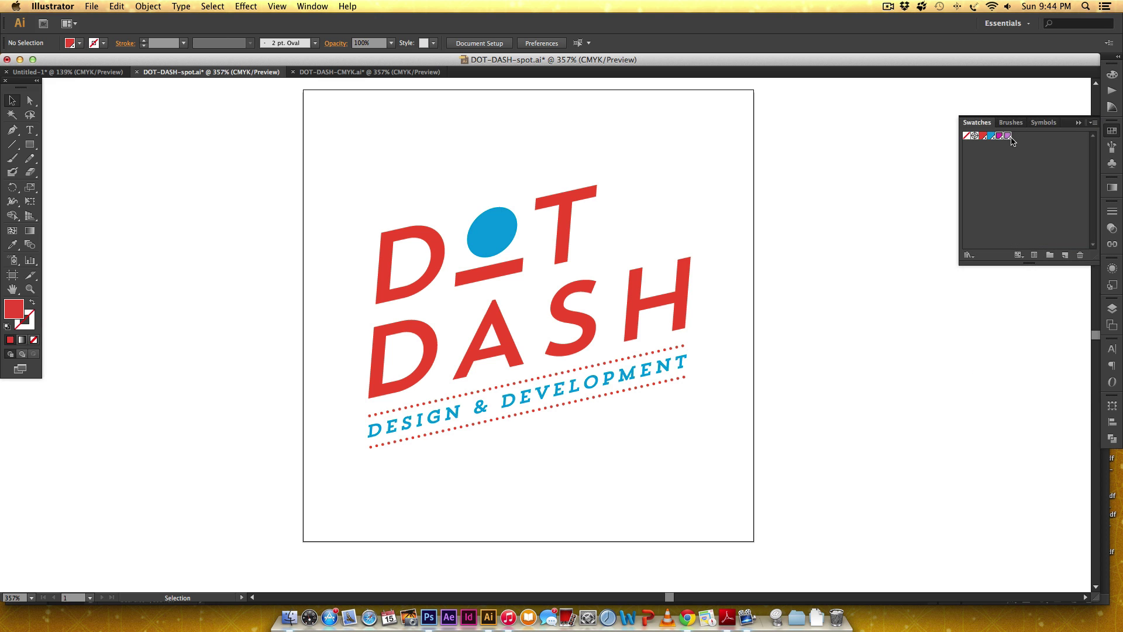
click(1079, 256)
Switch to the DOT-DASH-CMYK document and convert its document color mode to RGB Color.
click(357, 75)
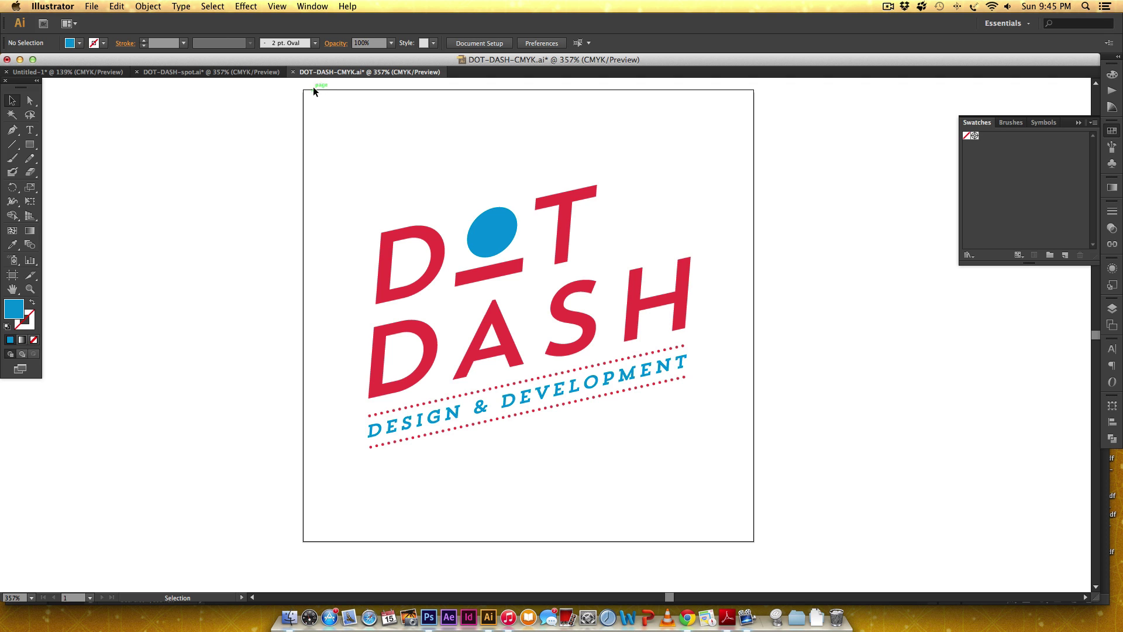
click(92, 6)
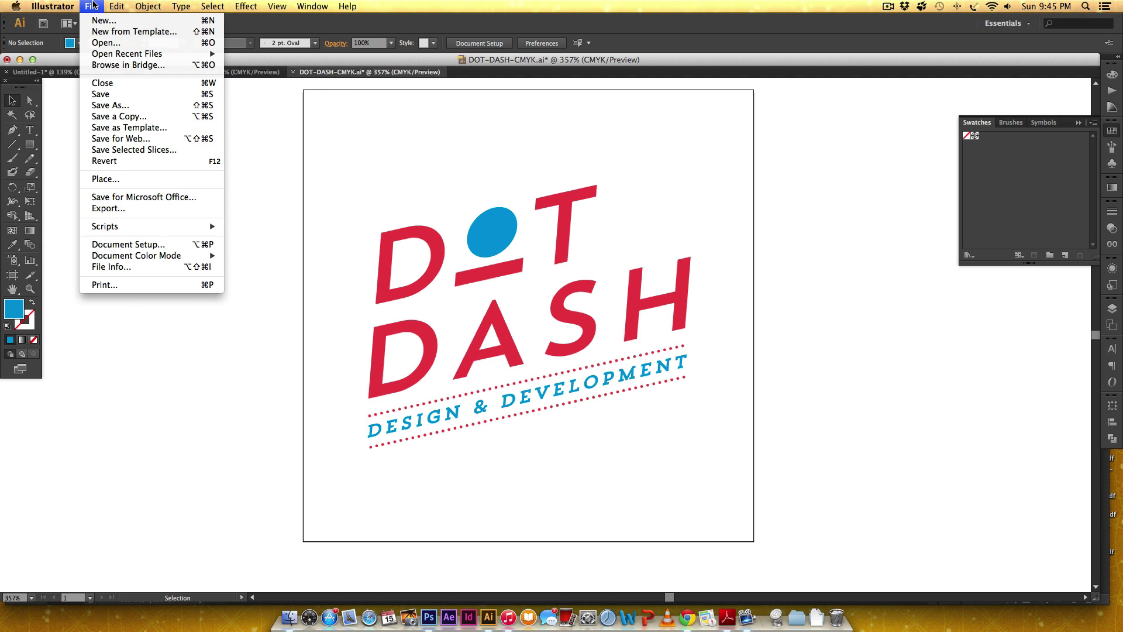
mouse_move(145, 255)
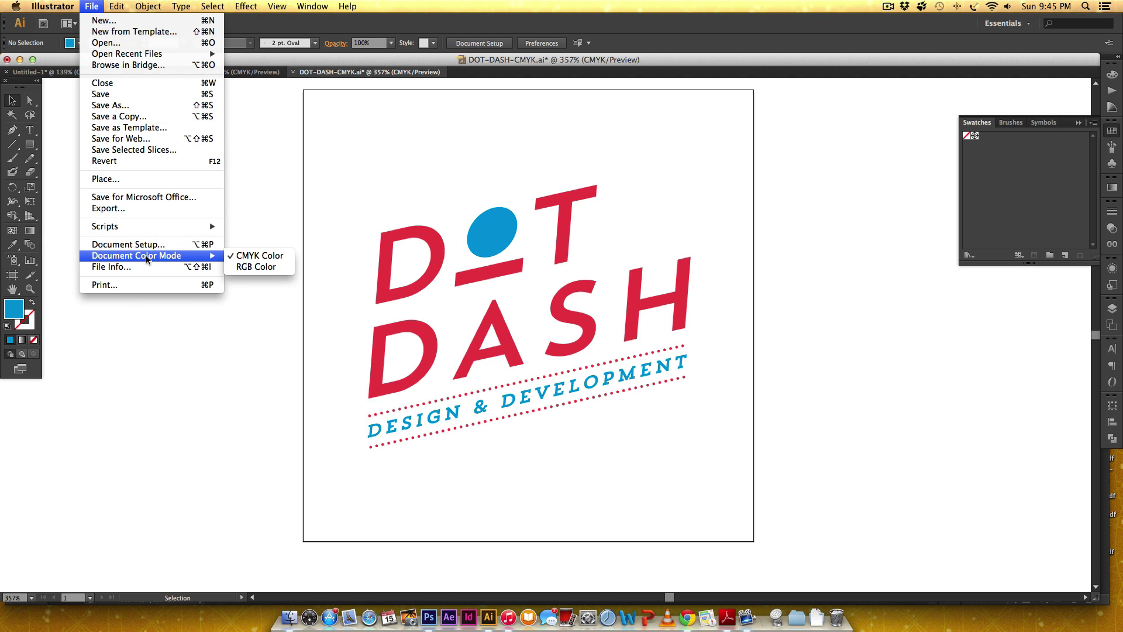
click(254, 267)
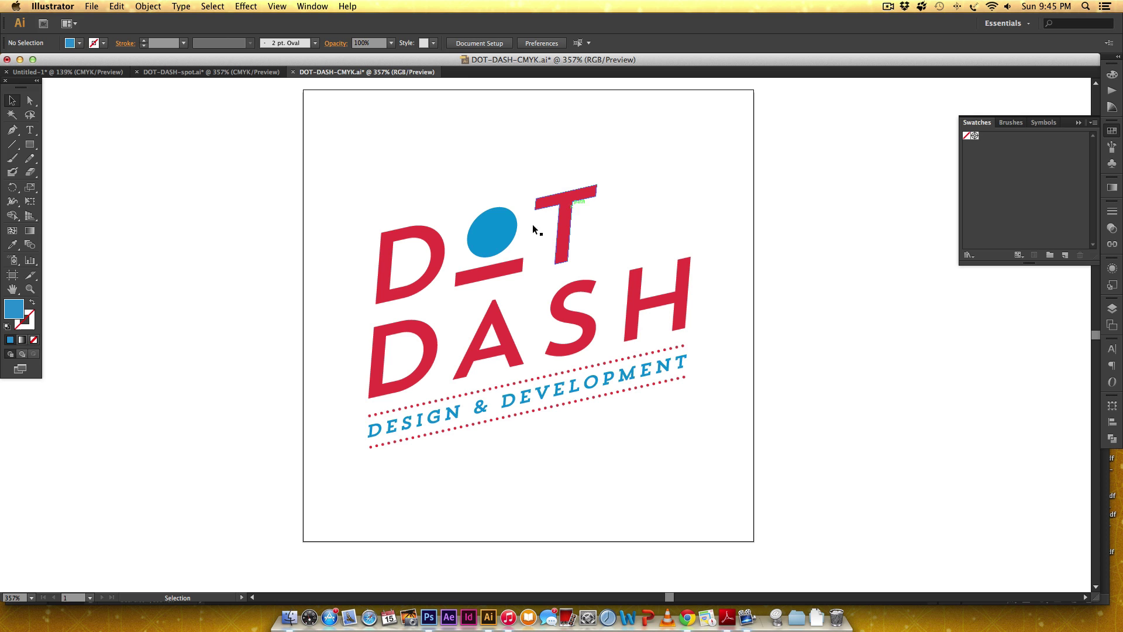
Select all the red artwork with the Magic Wand and switch its color sliders from CMYK to RGB.
key(y)
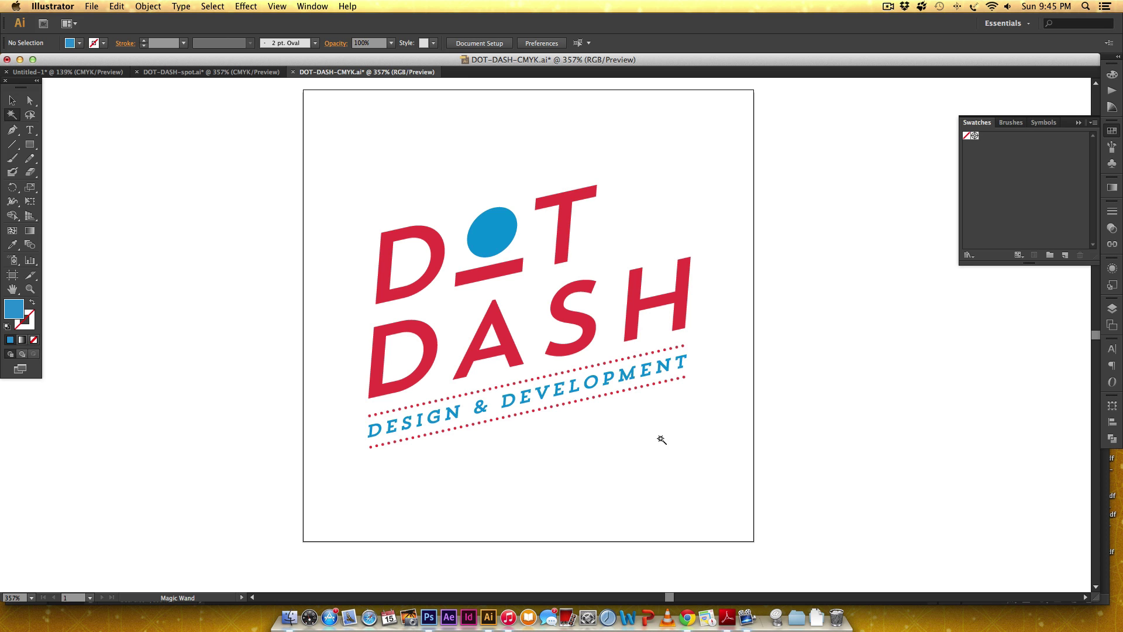
click(565, 202)
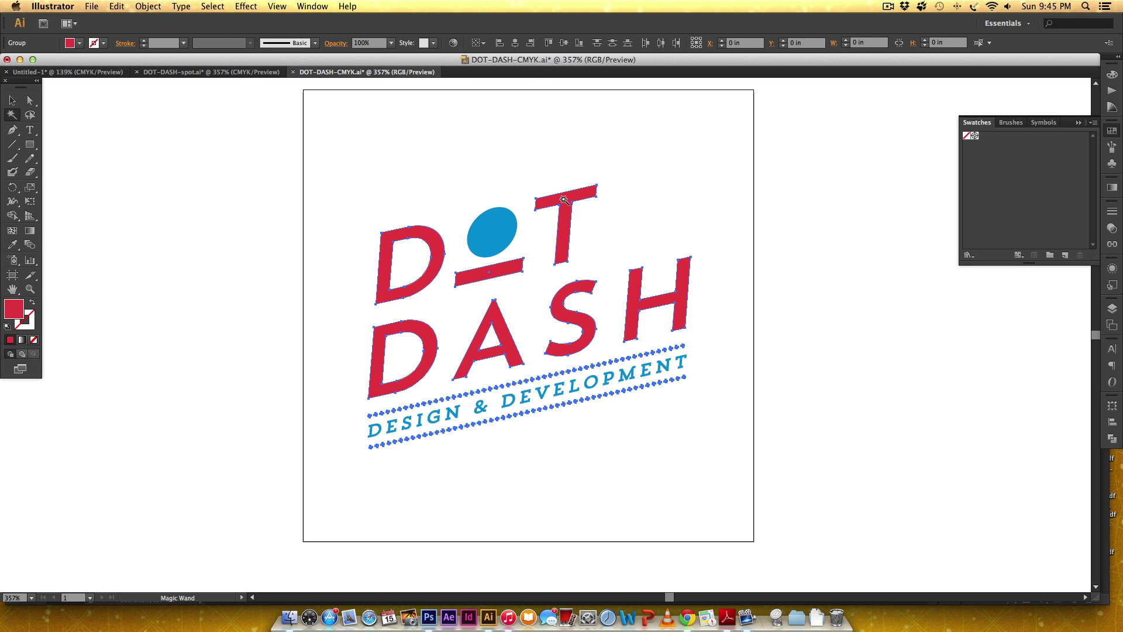
click(1111, 75)
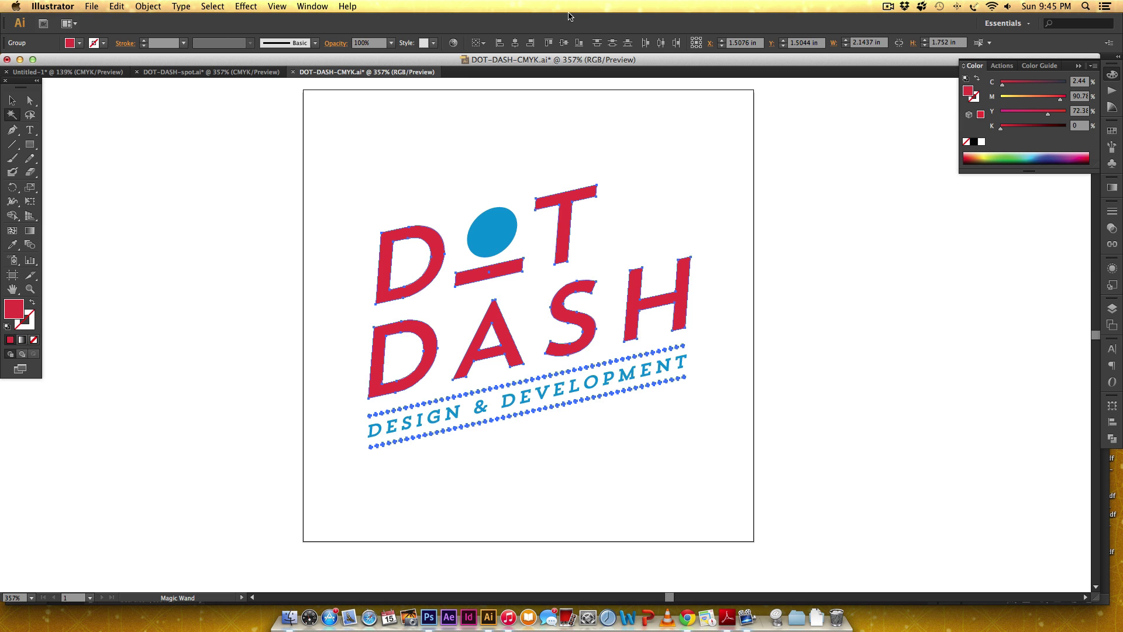
click(307, 7)
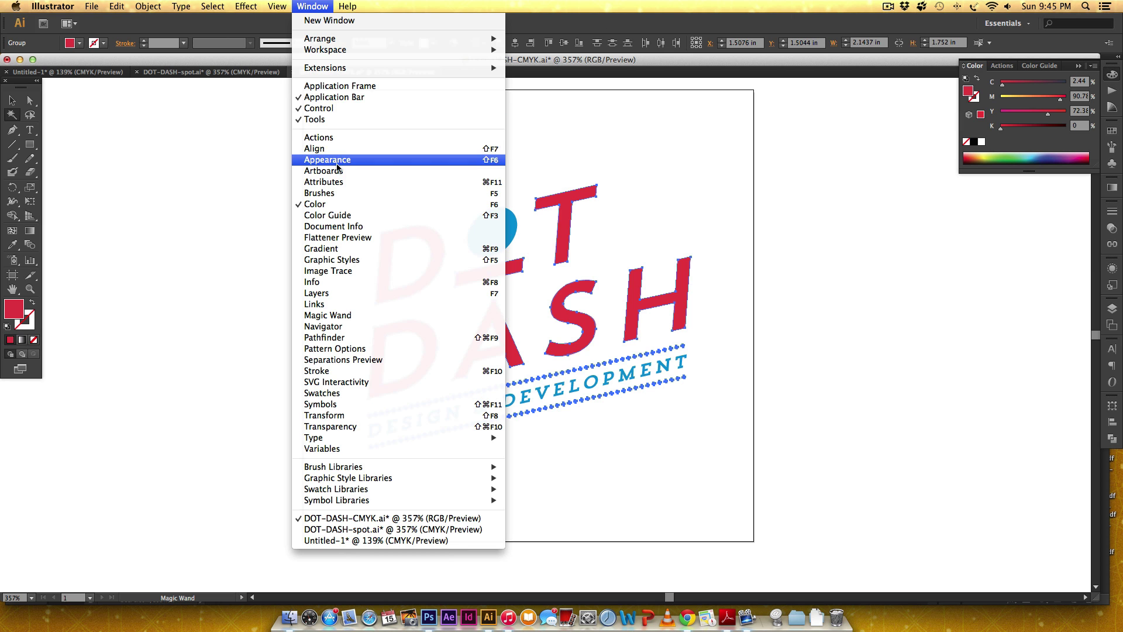
click(945, 209)
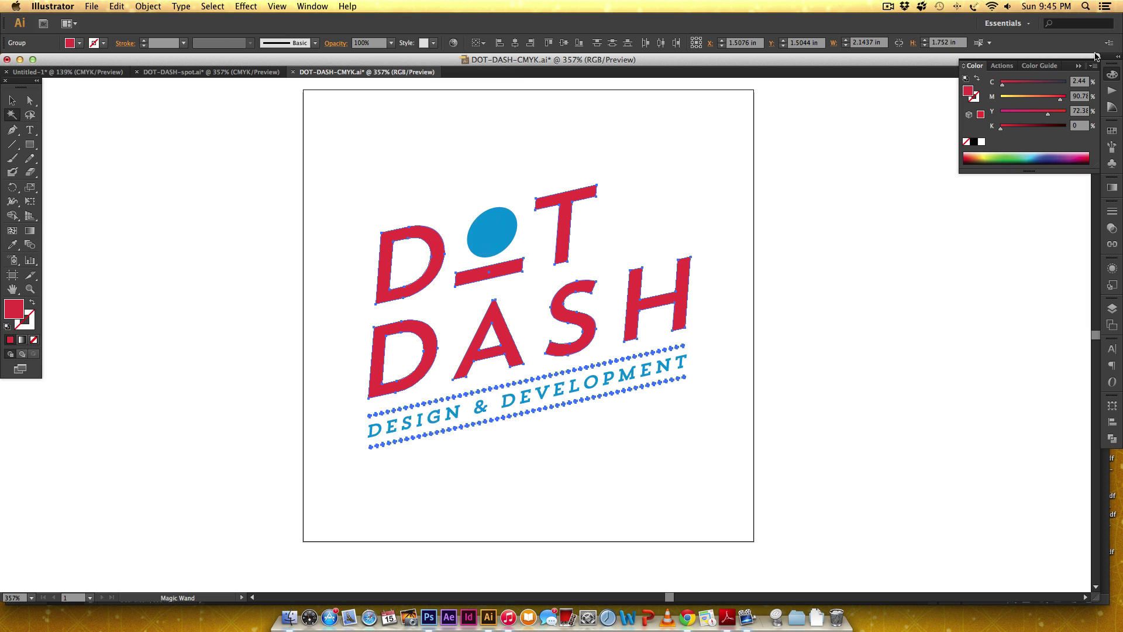
click(1094, 67)
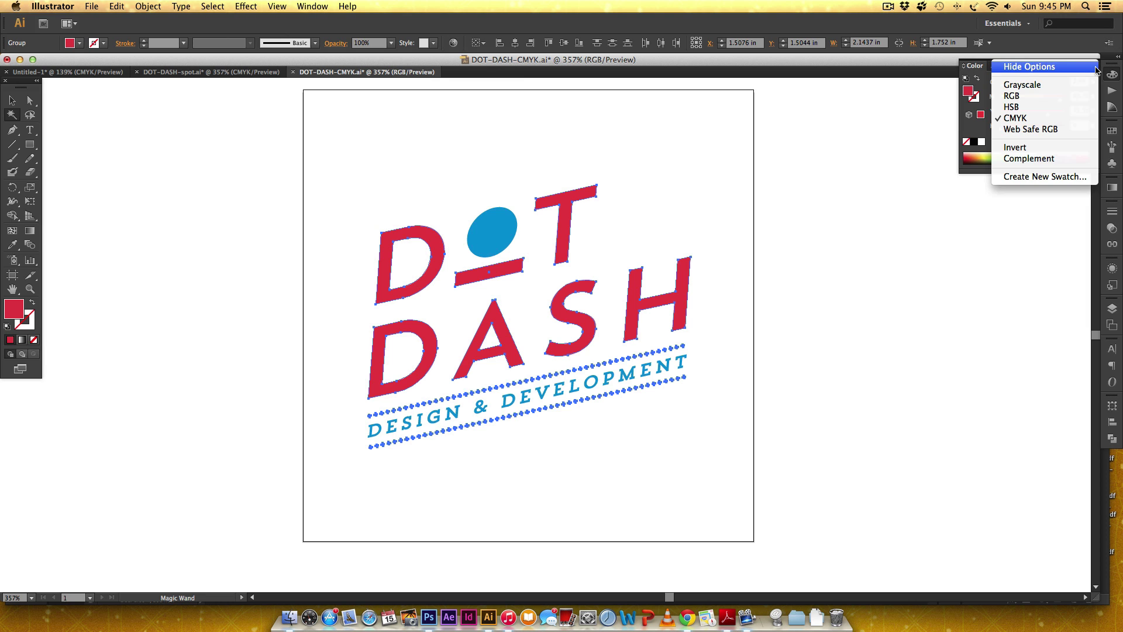
click(1008, 97)
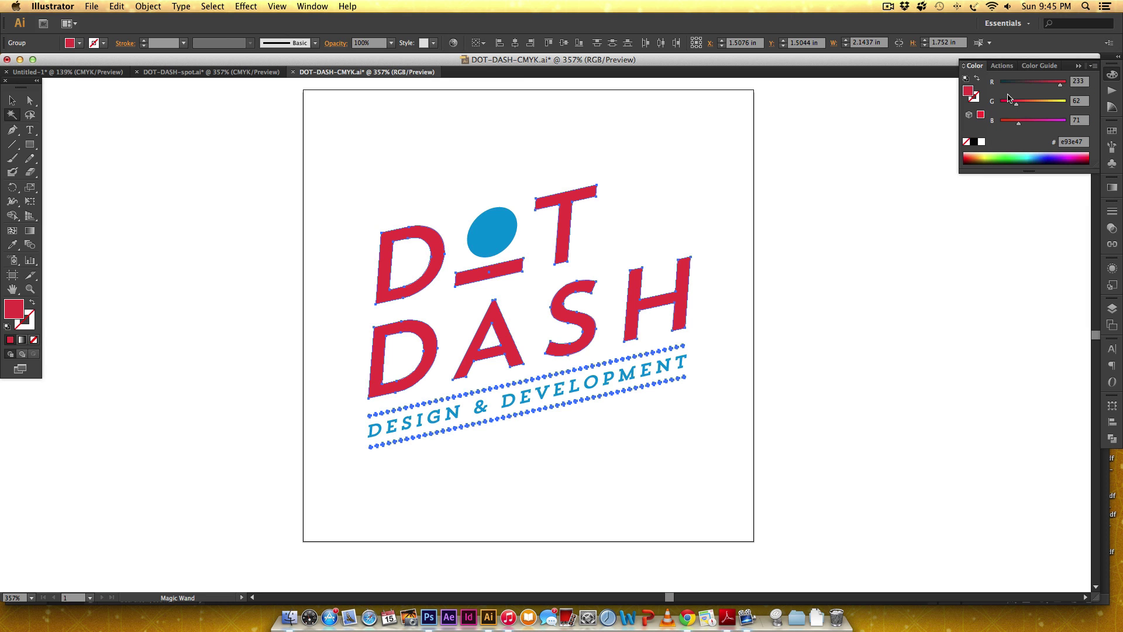
Set the red artwork's green value to 61 and edit its blue value.
click(1076, 100)
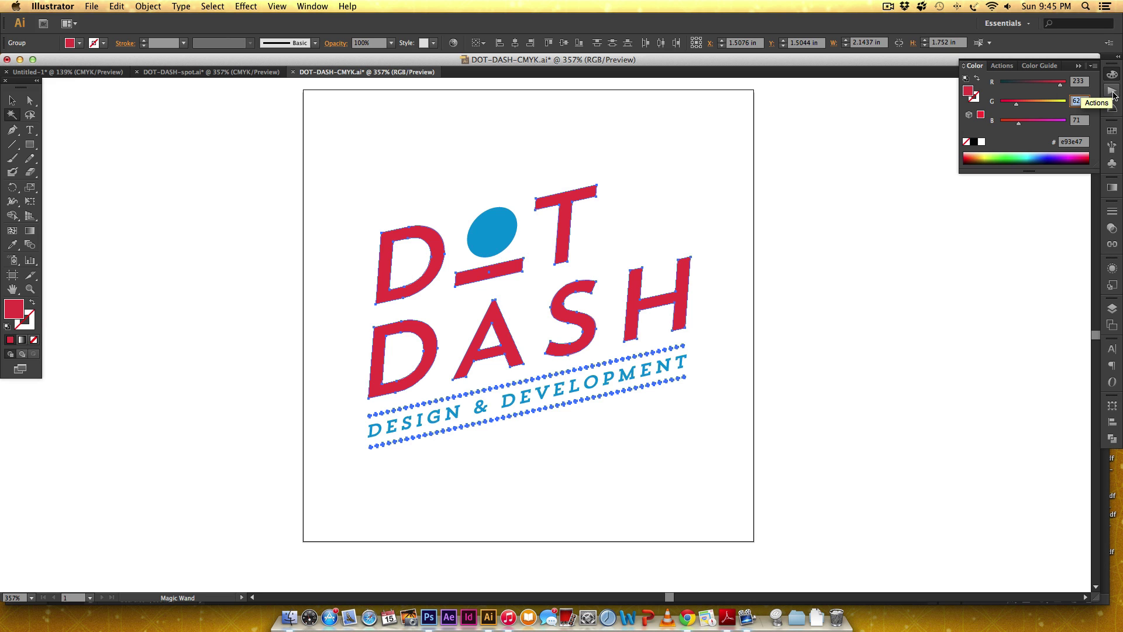
text(1)
key(Tab)
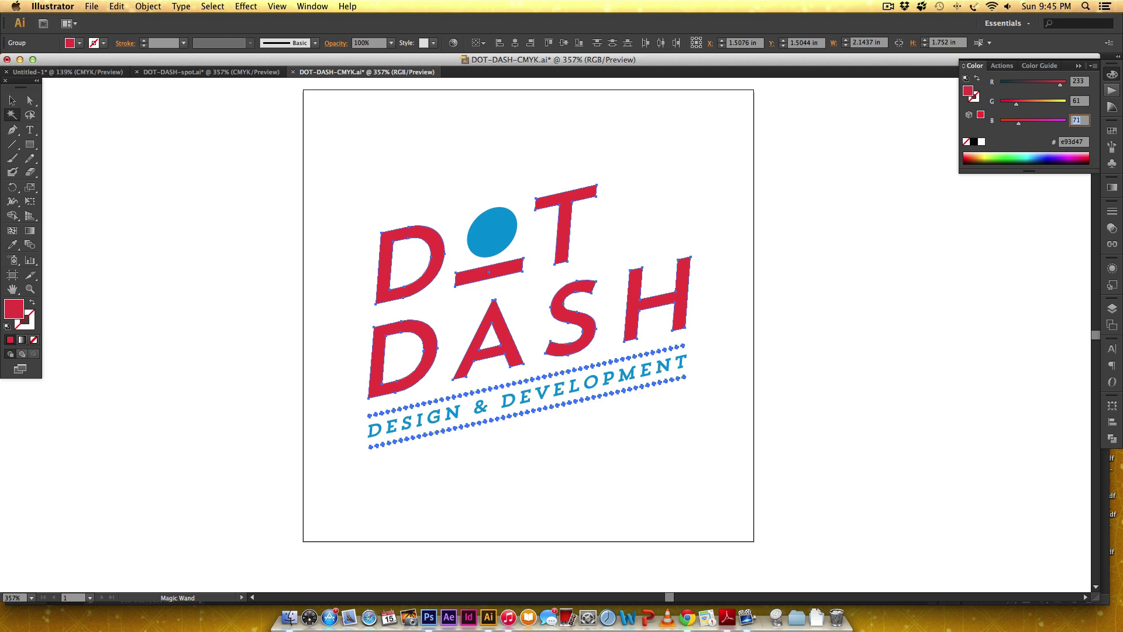
text(7)
Select all the blue artwork with the Magic Wand and set its green value to 149 and blue value to 215.
click(495, 235)
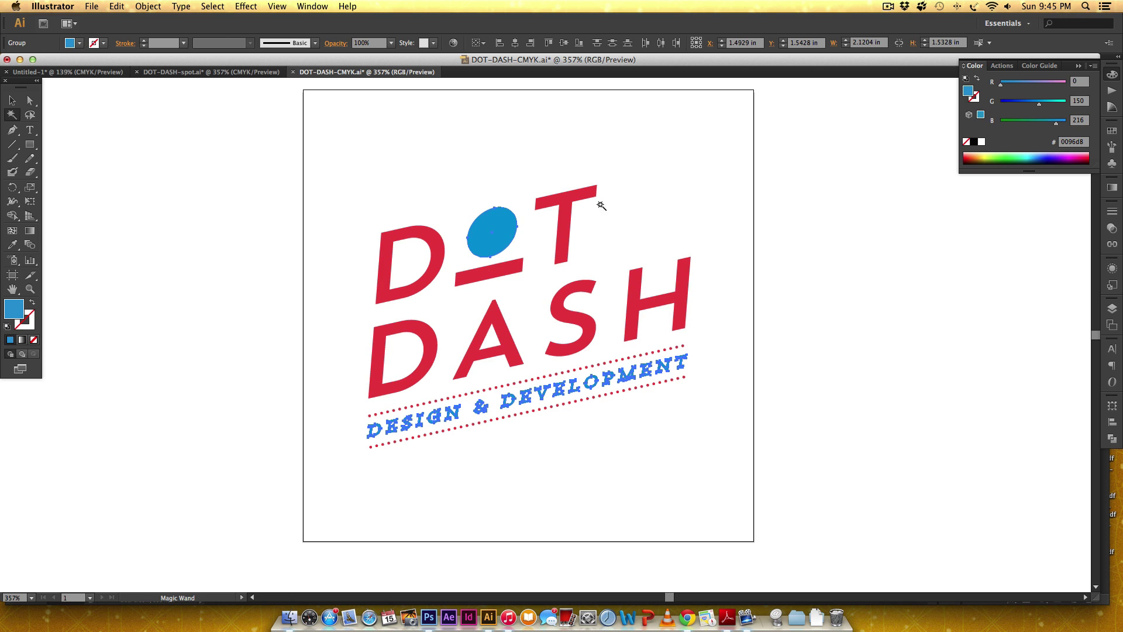
click(1078, 100)
text(149)
key(Tab)
text(2)
key(Return)
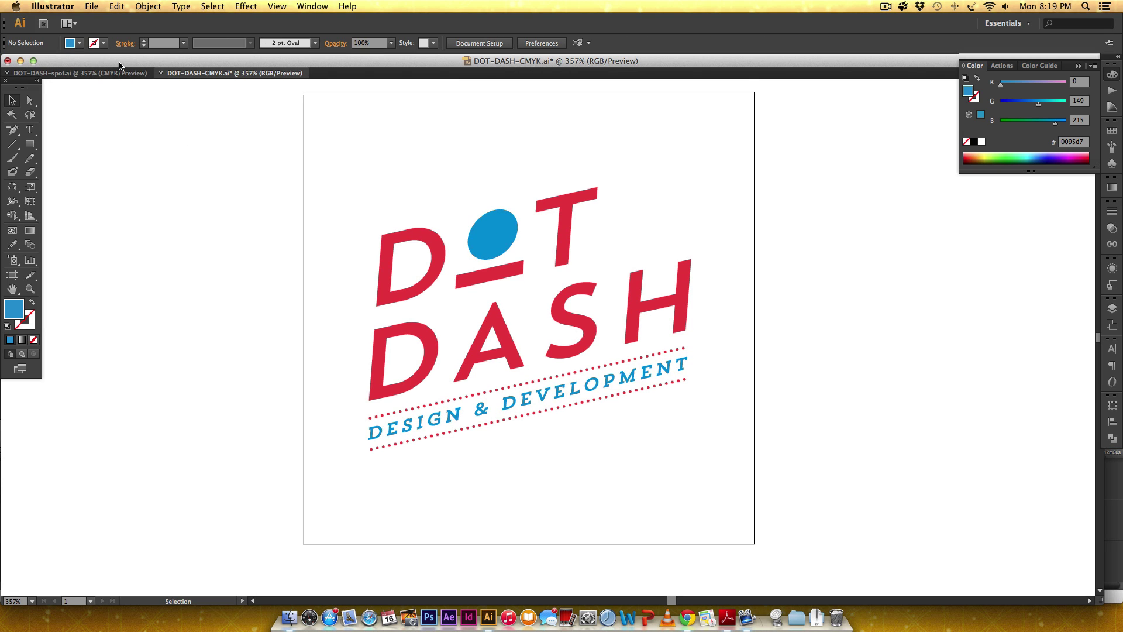
Open Save for Web for the RGB logo and choose the JPEG format with a quality of 65%.
click(90, 6)
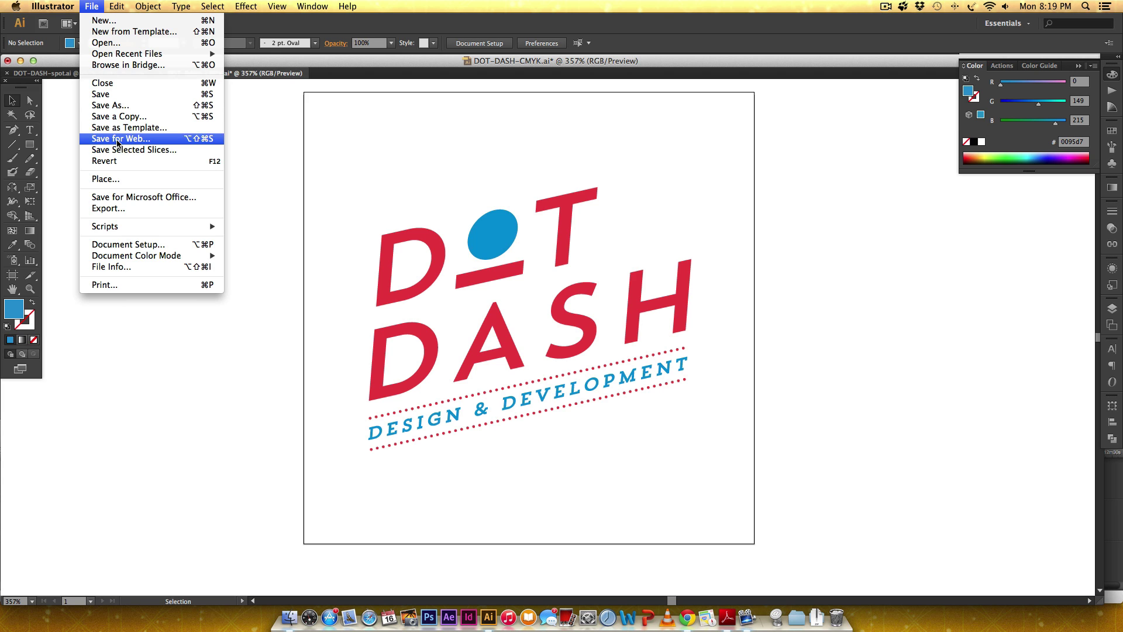
click(119, 139)
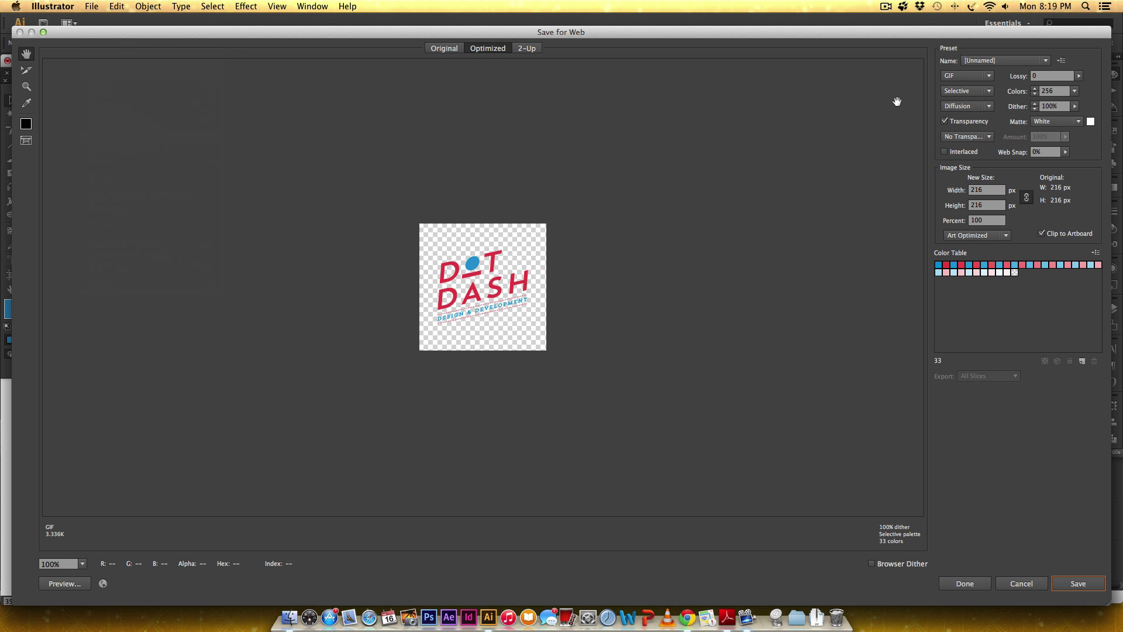
click(988, 81)
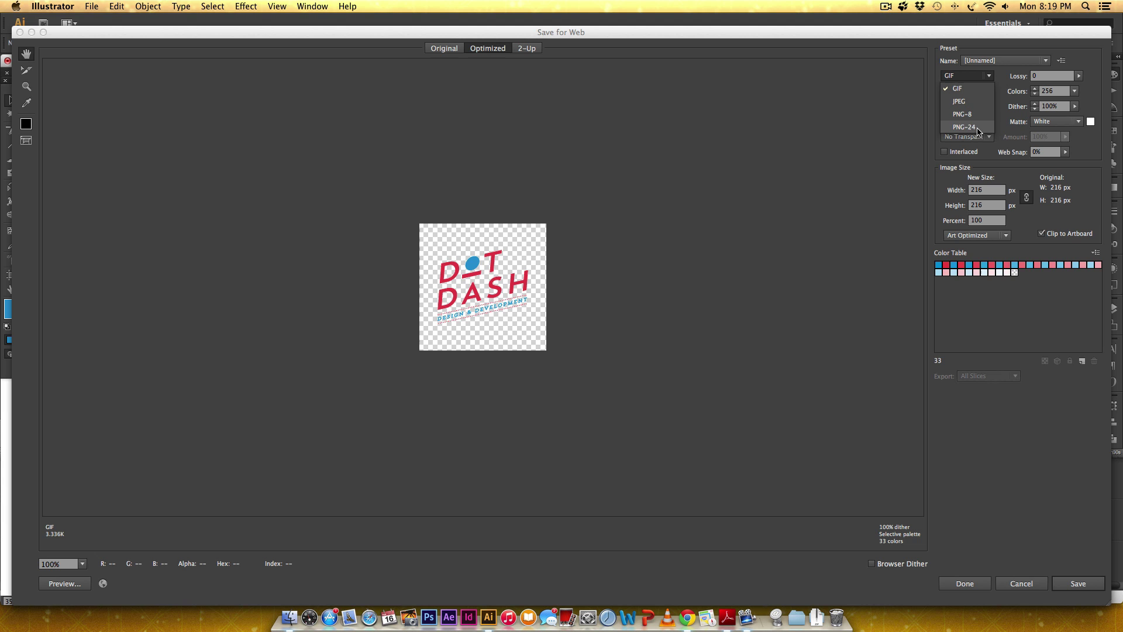
click(958, 101)
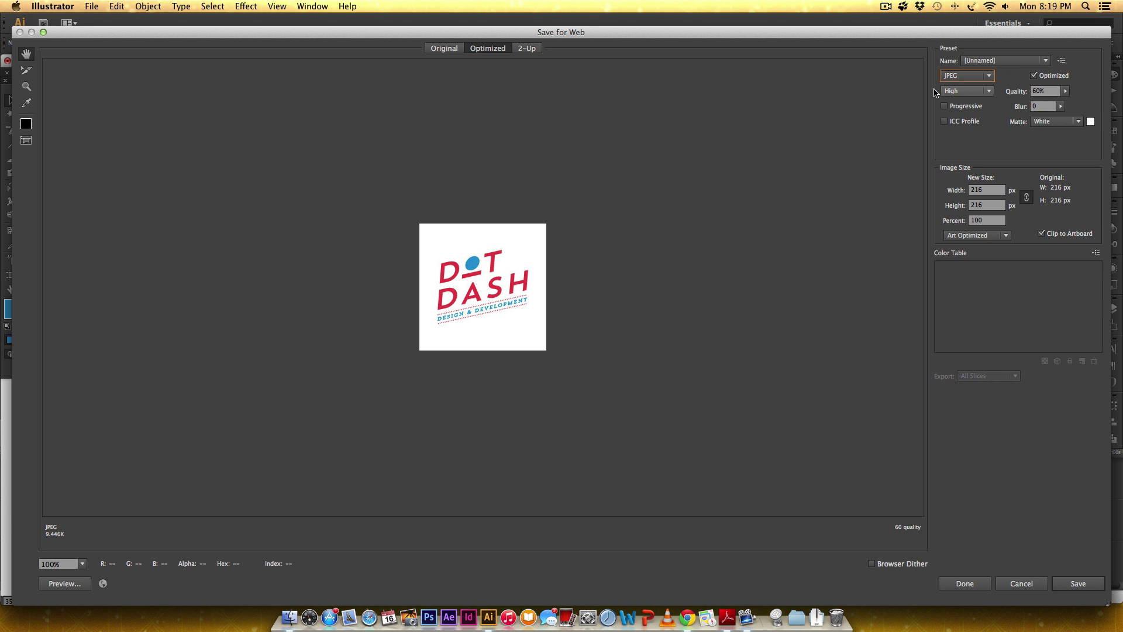
click(1021, 91)
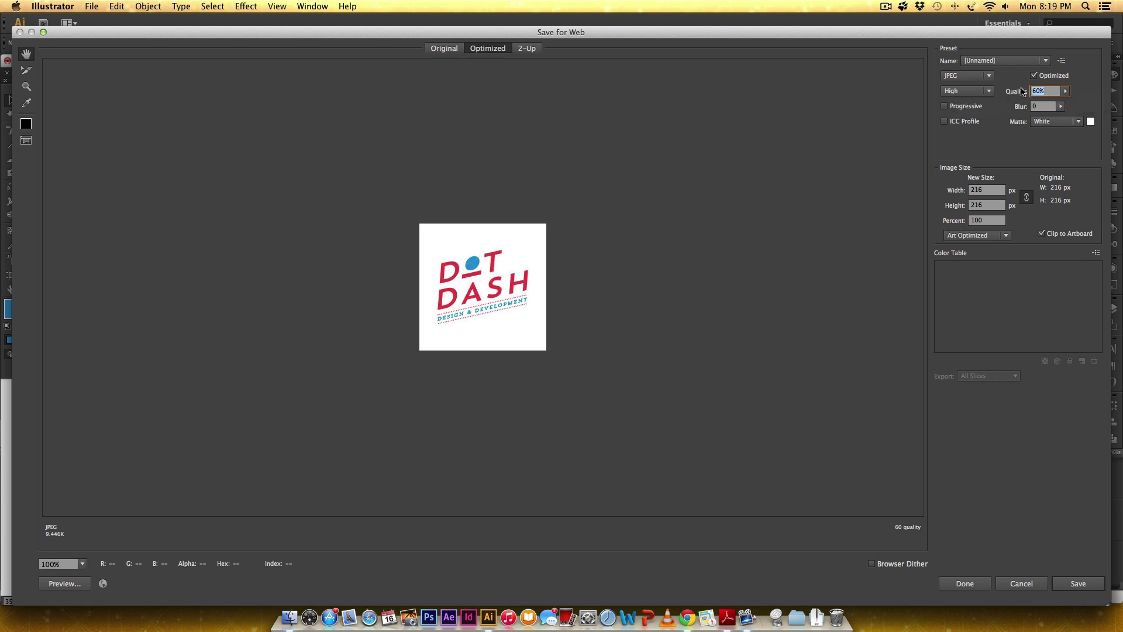
text(65)
Set the JPEG export size to 600 by 600 px.
click(993, 191)
text(600)
click(997, 208)
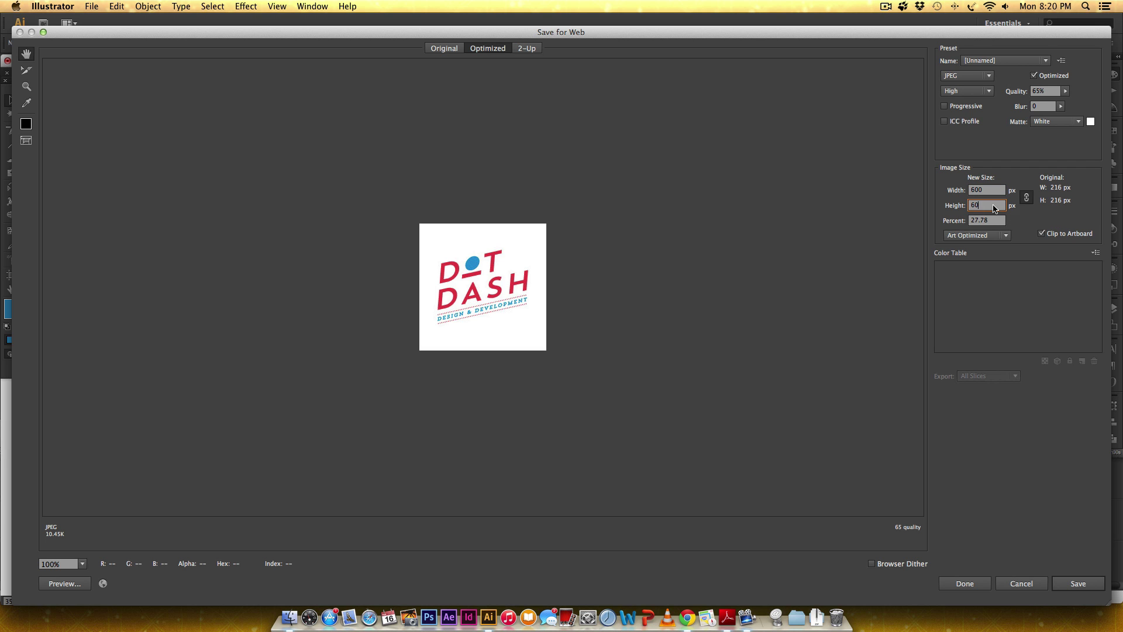
click(994, 192)
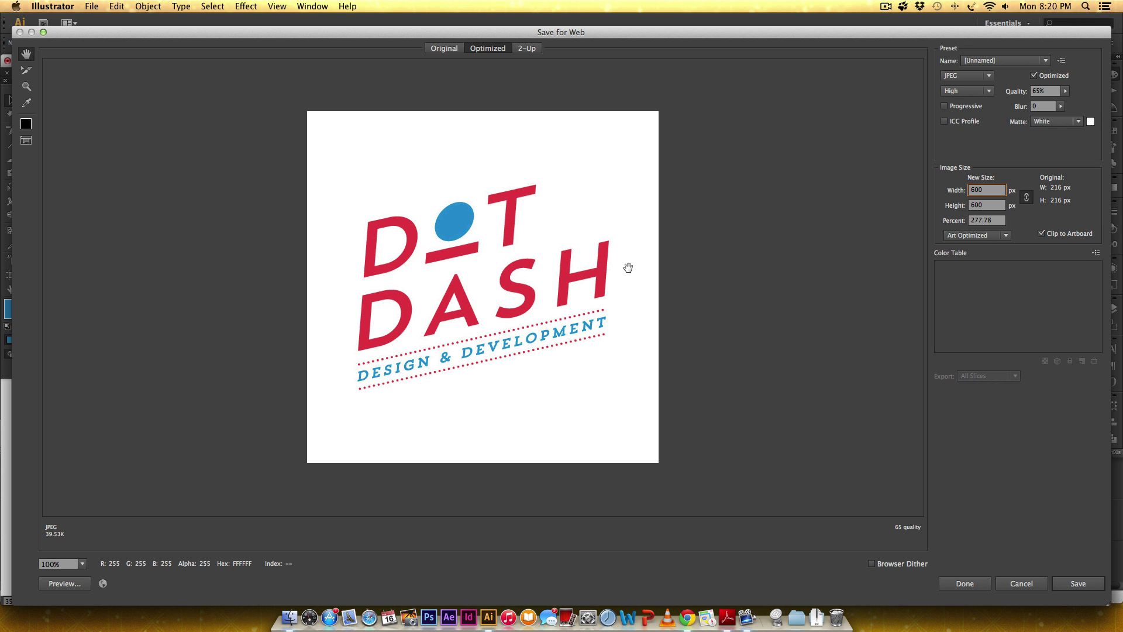
Bring up the save location for the optimized JPEG, then cancel both the save and the web export.
click(1075, 585)
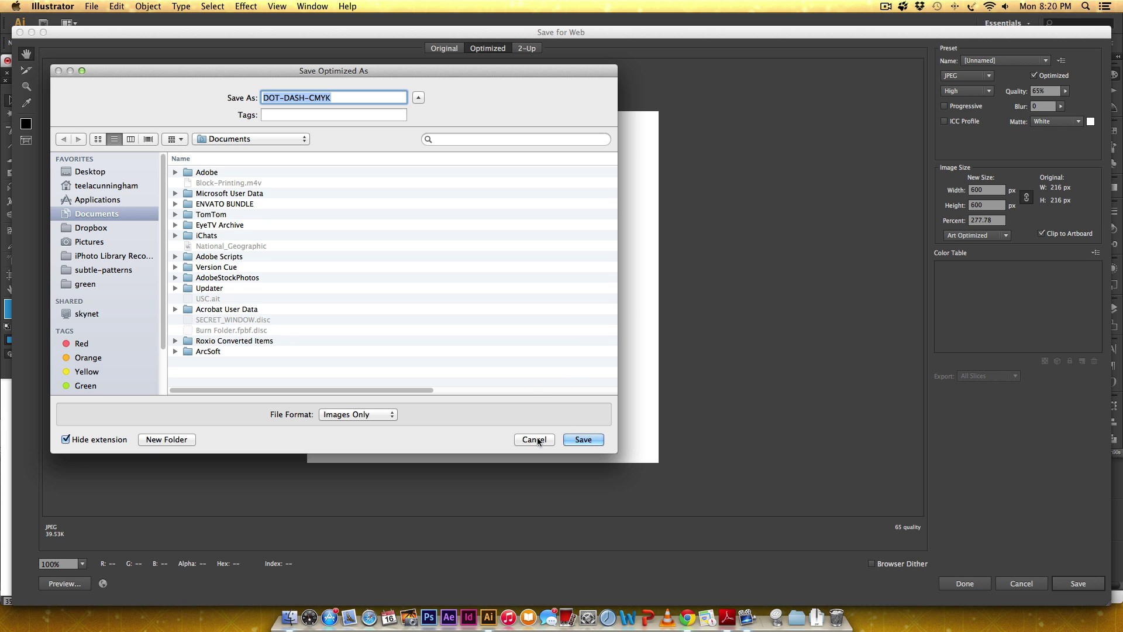
click(534, 439)
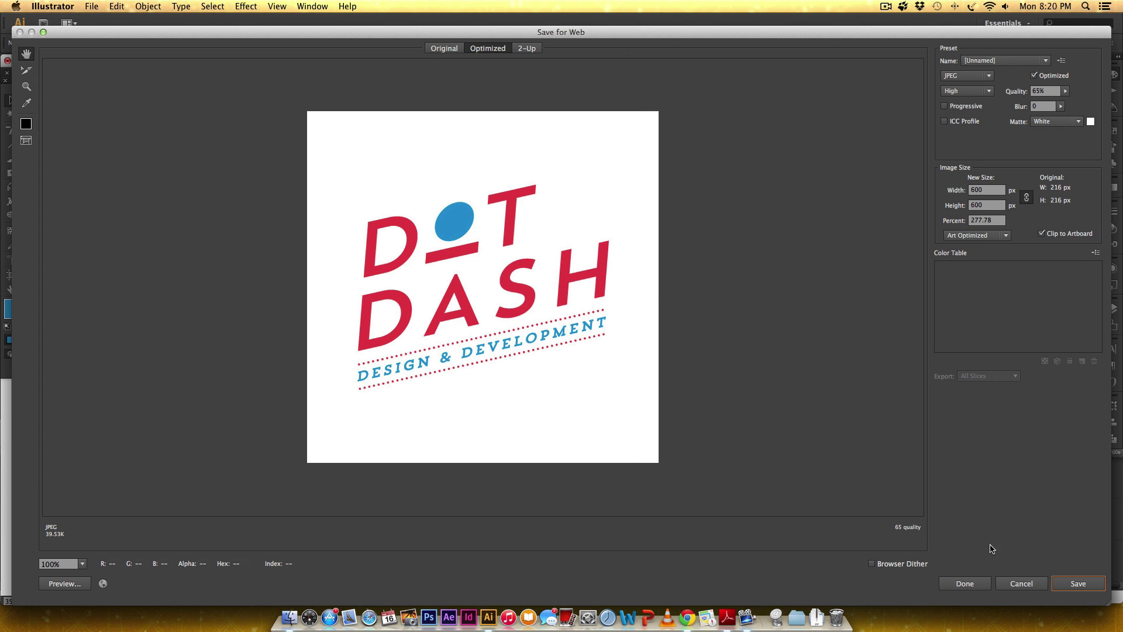
click(1030, 581)
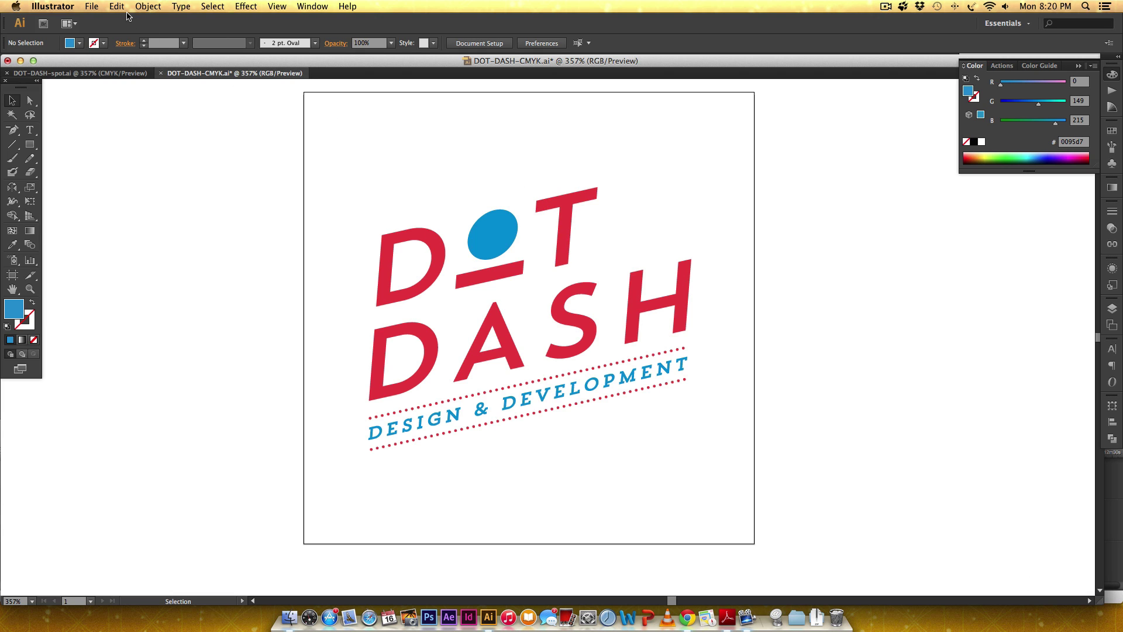
Open Save for Web again, choose PNG-24, and toggle Transparency off and back on to compare the background.
click(91, 6)
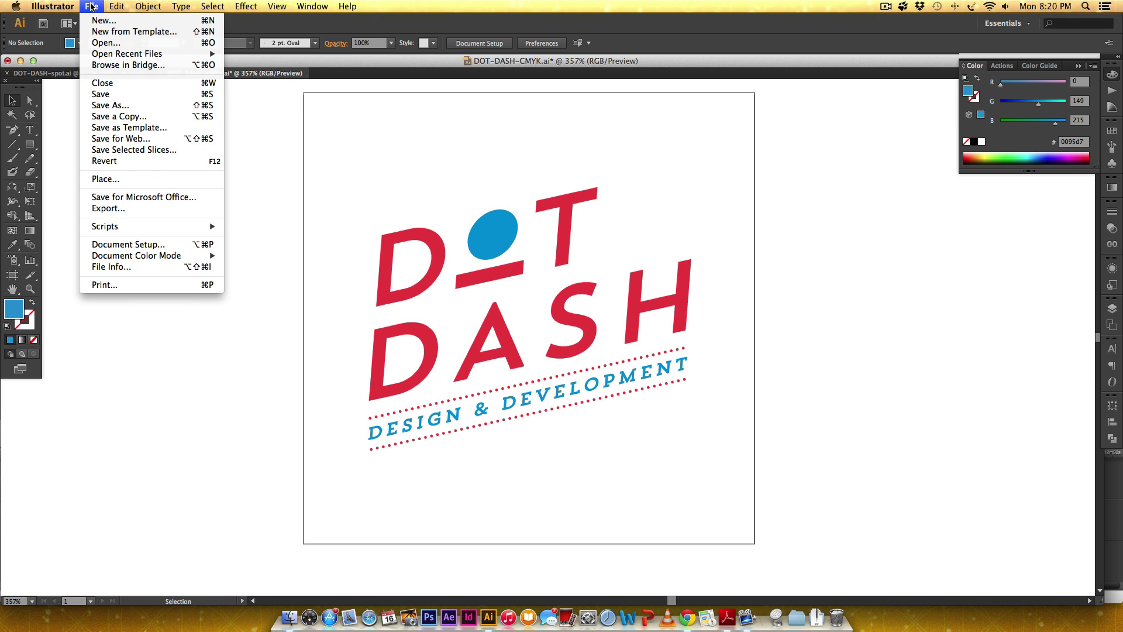
click(126, 138)
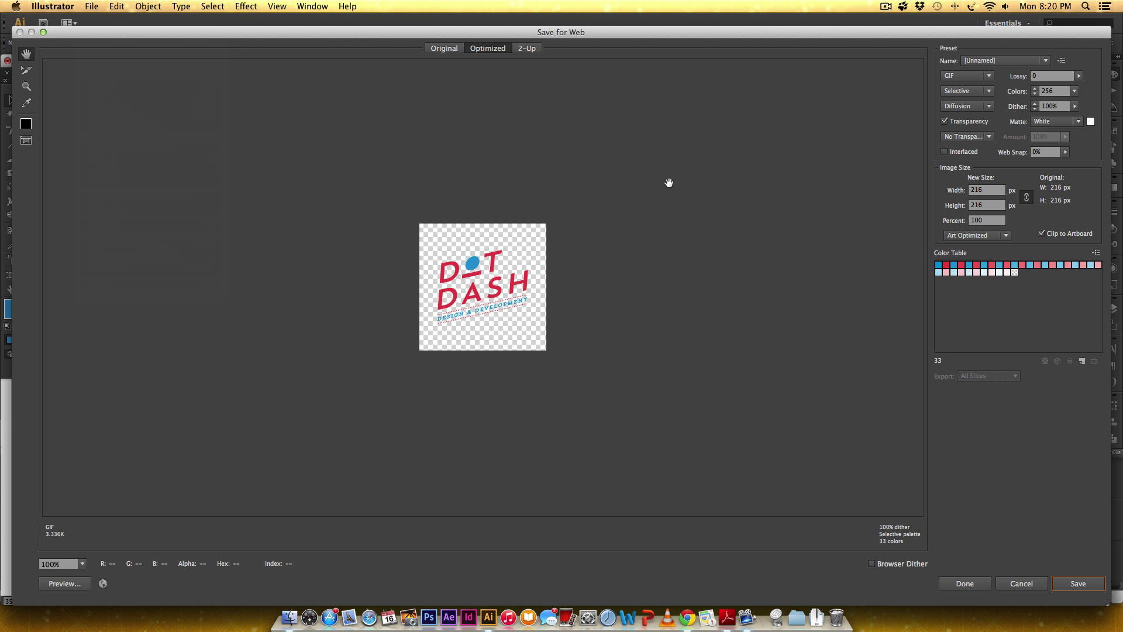
click(956, 76)
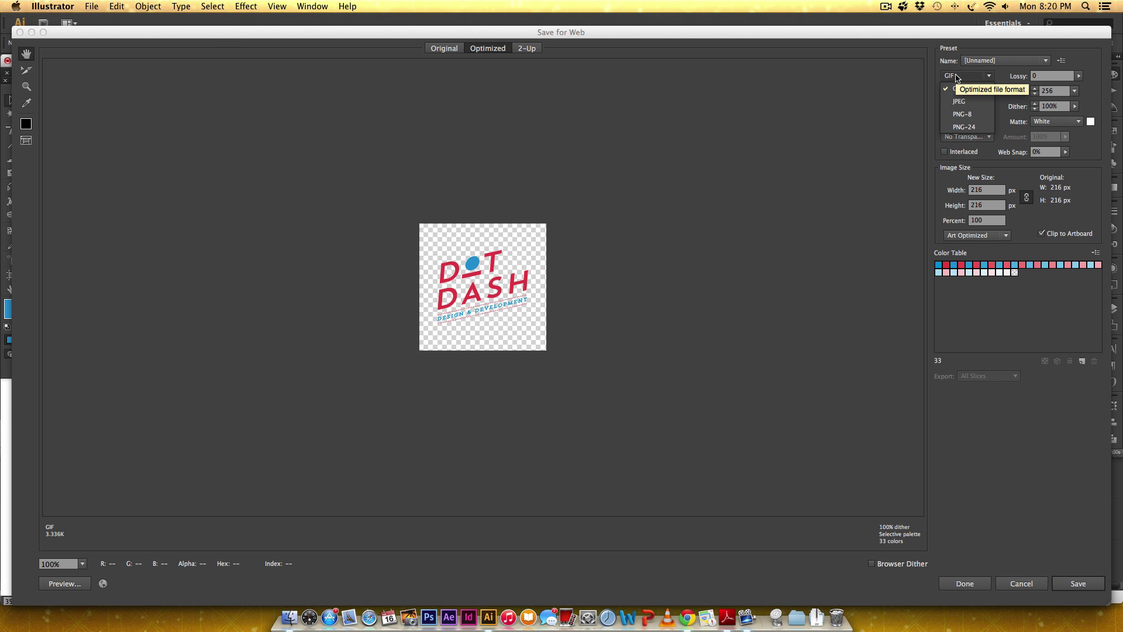
click(965, 128)
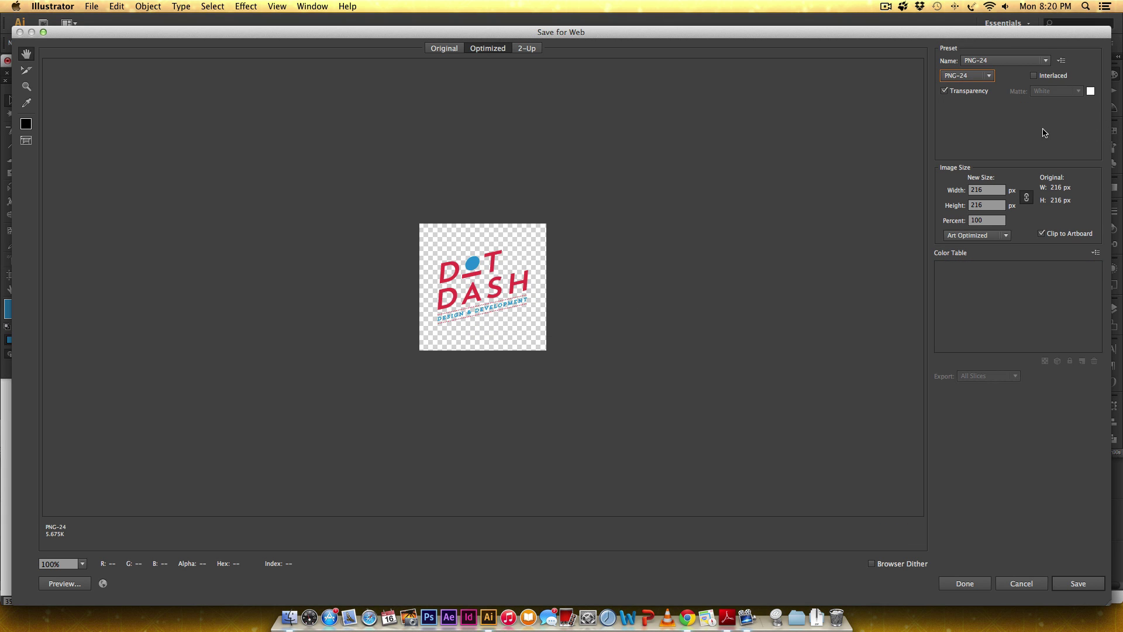
click(944, 92)
click(945, 92)
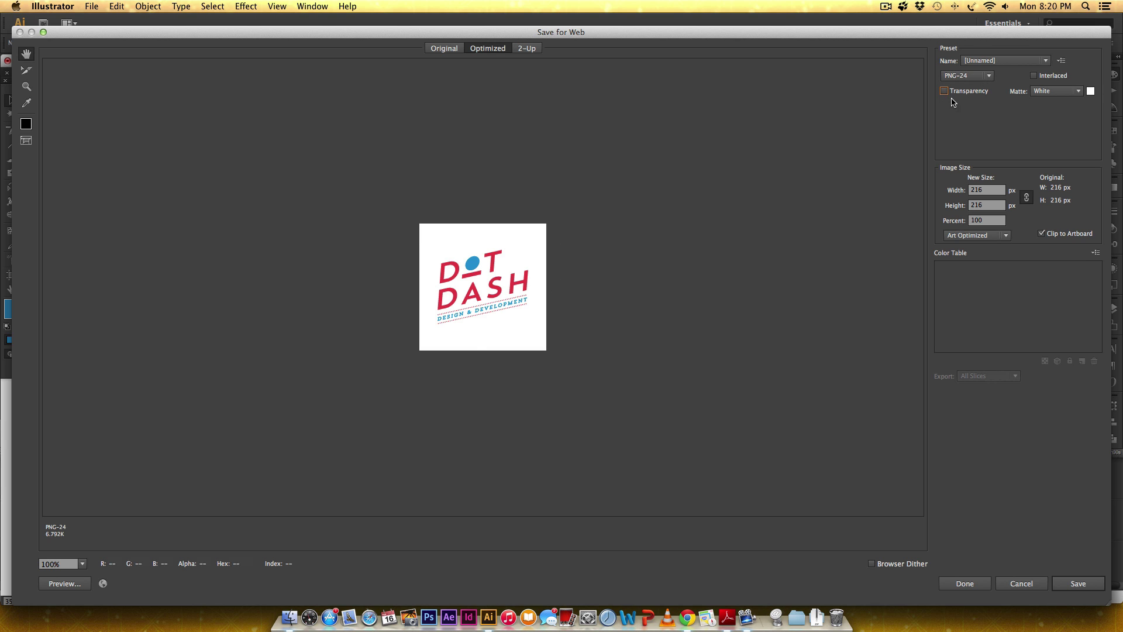
click(944, 91)
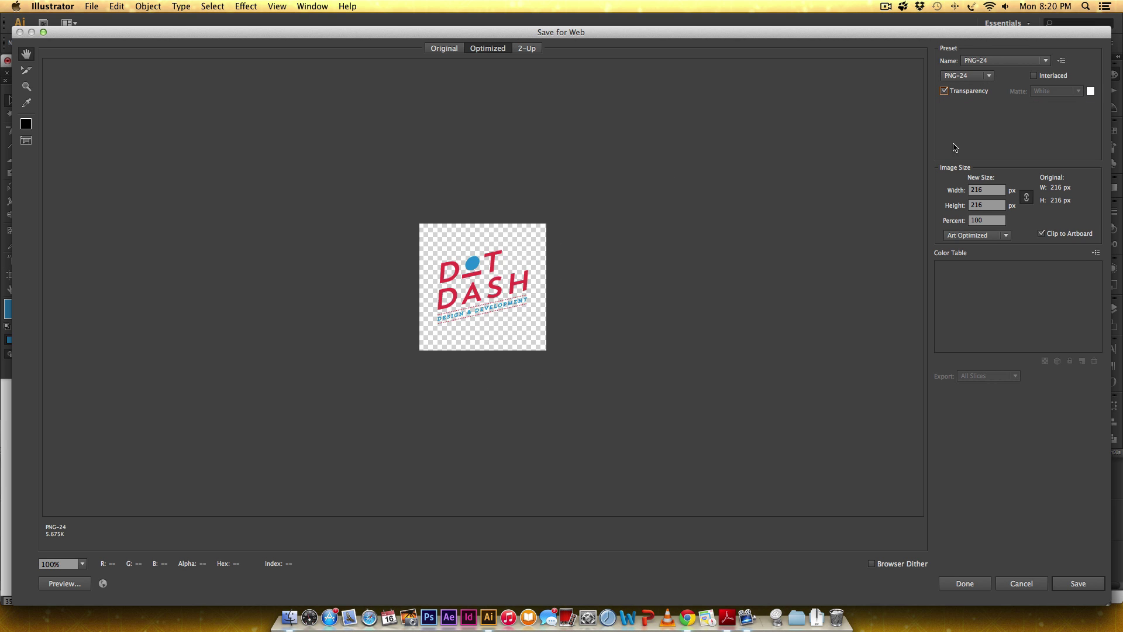
Set the PNG-24 export size to 600 by 600 px, then cancel the web export.
click(991, 188)
text(600)
click(994, 205)
click(992, 222)
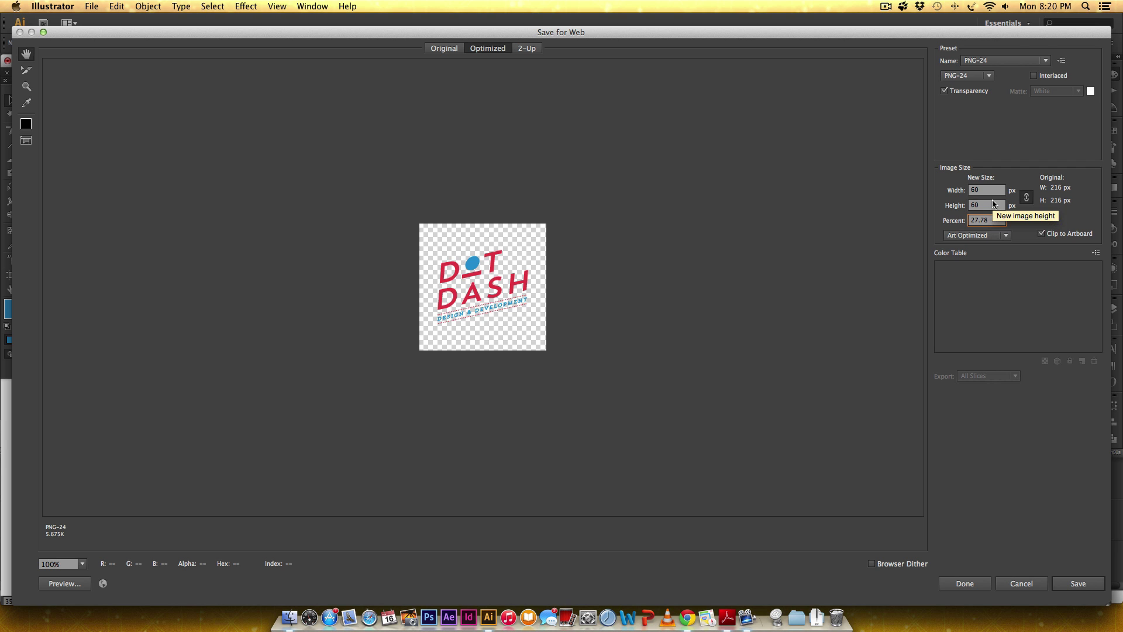
click(993, 205)
click(996, 192)
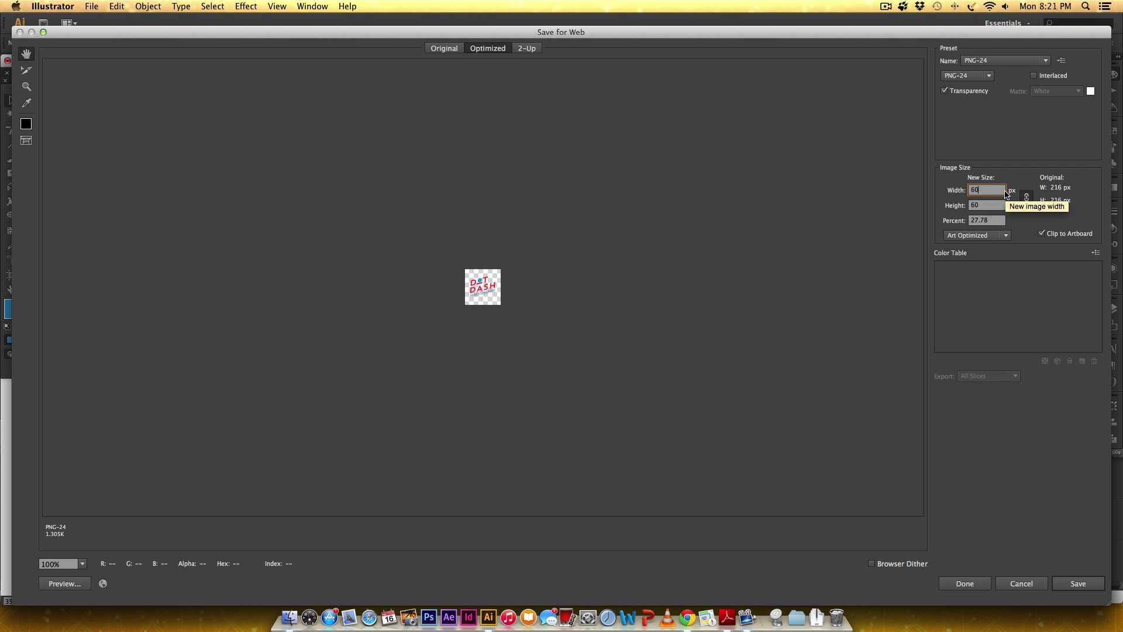
text(0)
key(Tab)
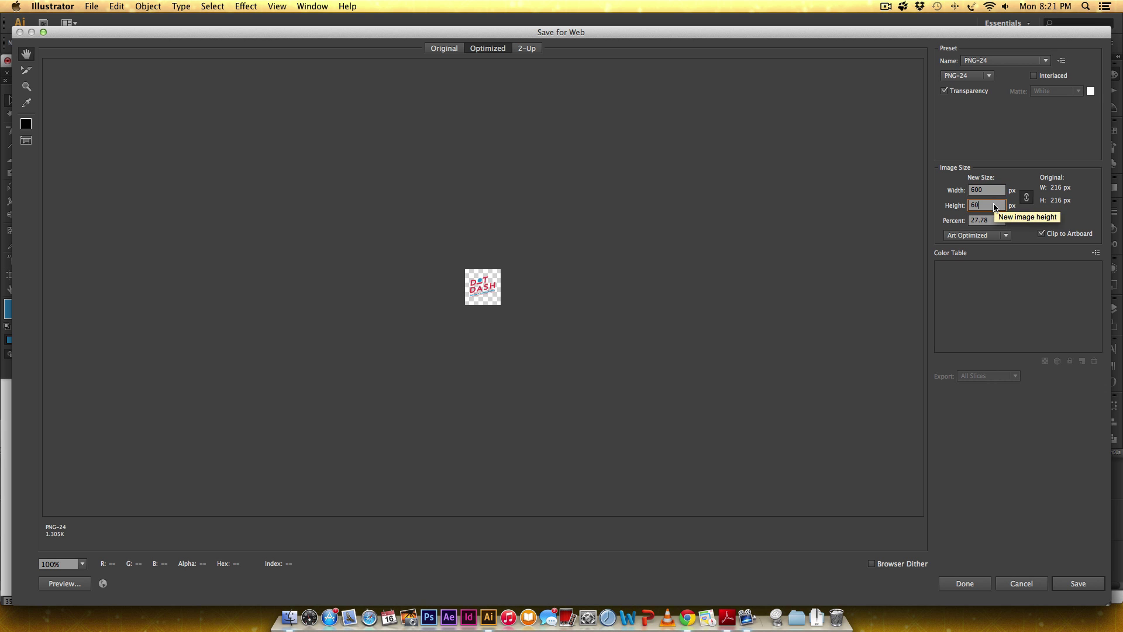
click(994, 190)
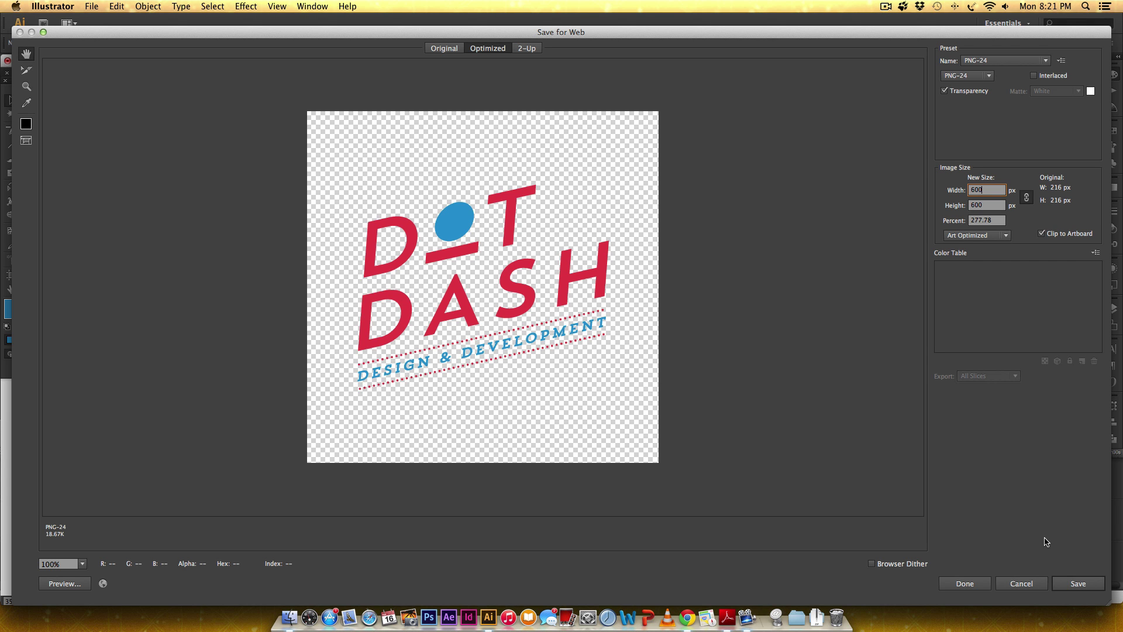
click(1028, 584)
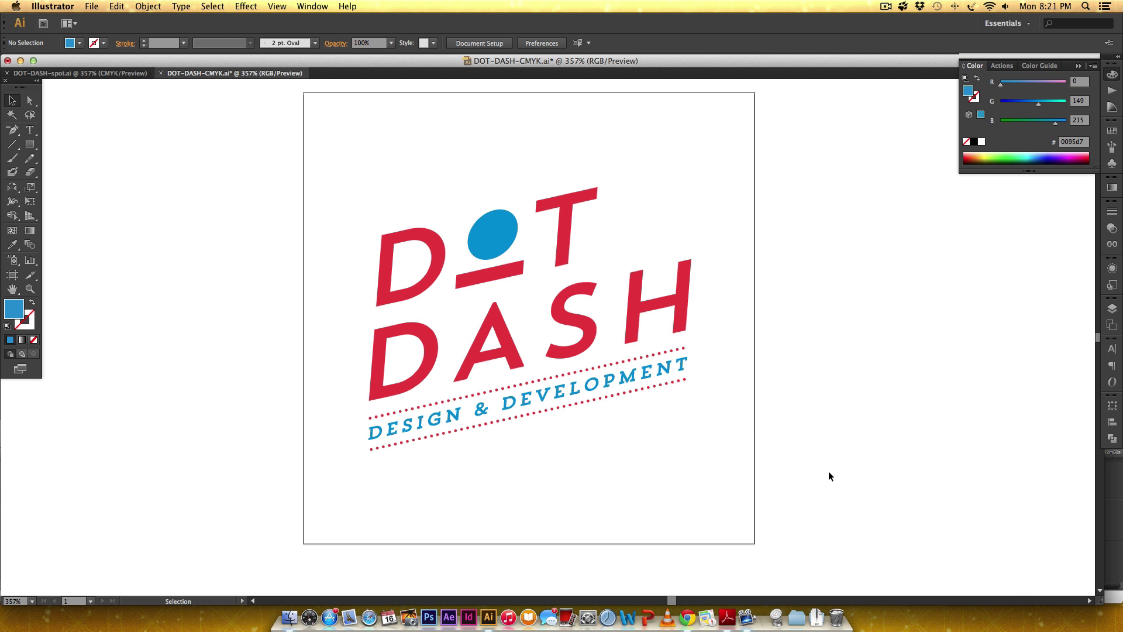